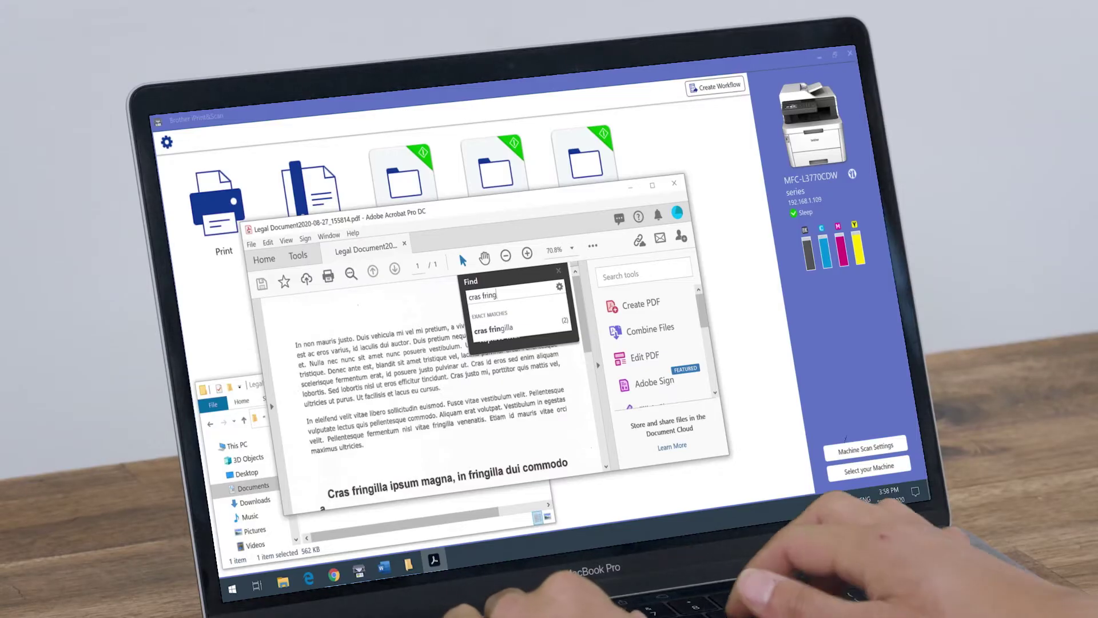
Step: Jump to the first 'cras fringilla' match in the scanned Legal Document PDF
{"action": "key", "text": "Return"}
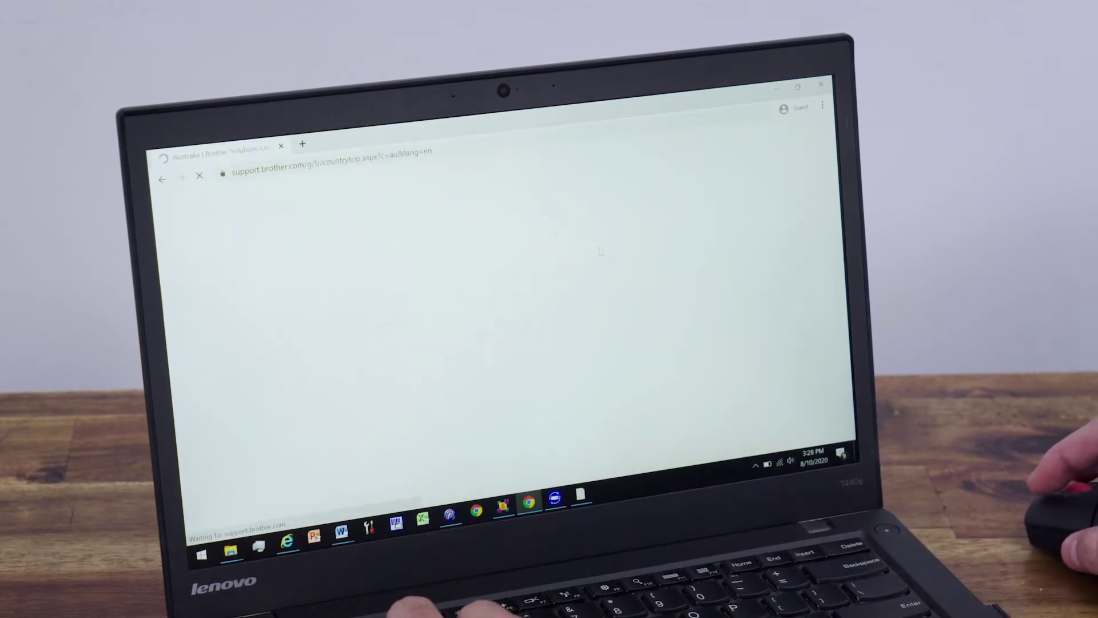
Step: Search model MFC-L3770CDW and open its Brother iPrint&Scan download for Windows 10 64-bit
{"action": "left_click", "coordinate": [429, 295]}
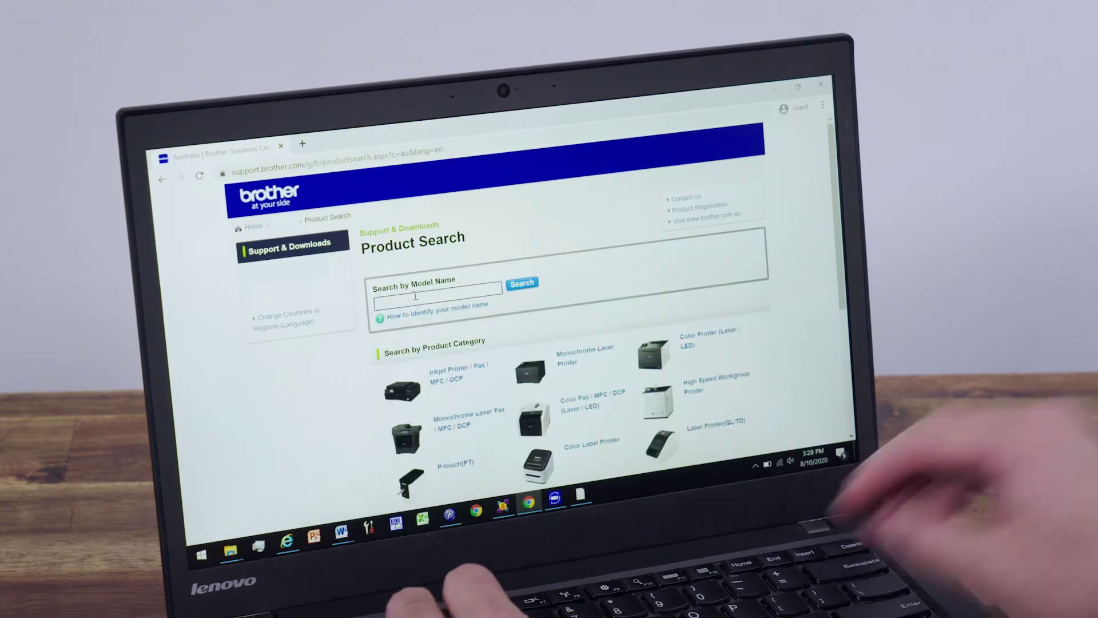
{"action": "type", "text": "MFC-"}
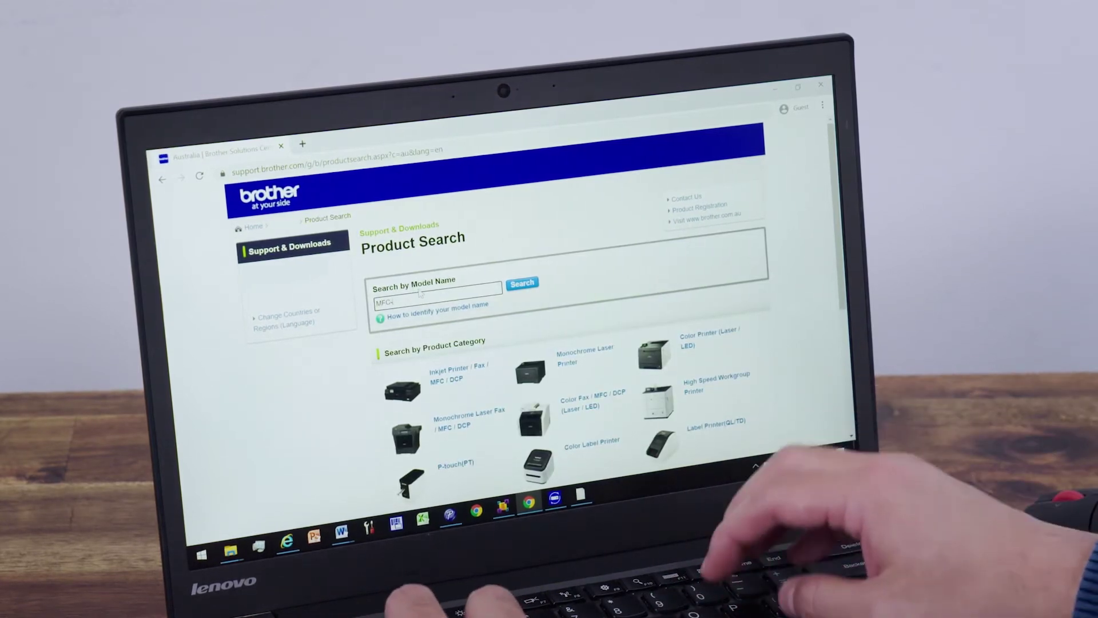
{"action": "type", "text": "L3770CDW"}
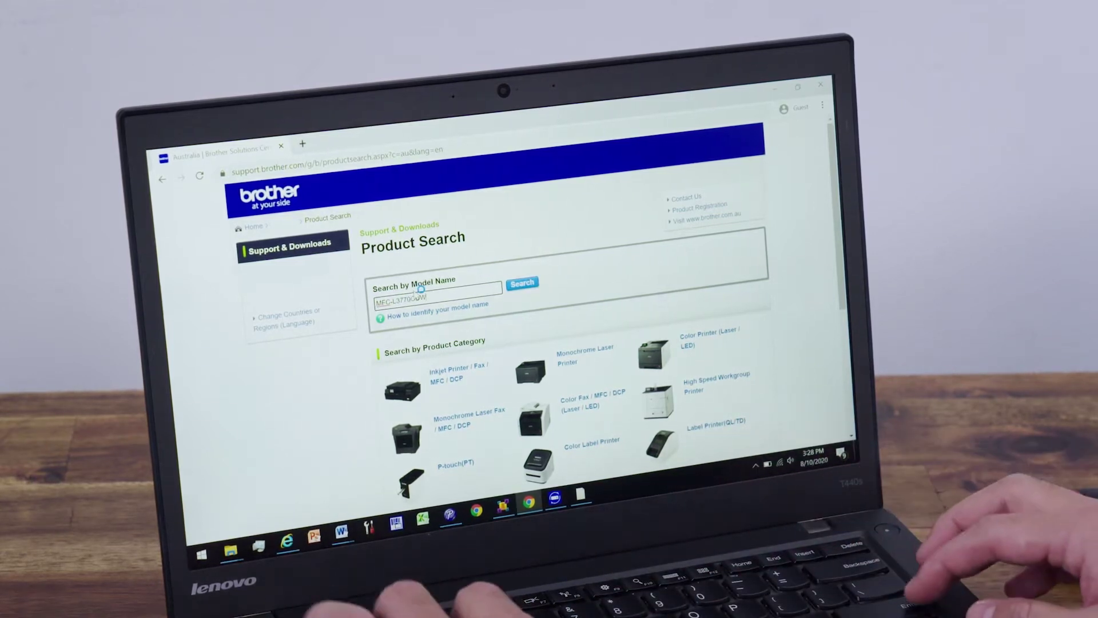
{"action": "key", "text": "Return"}
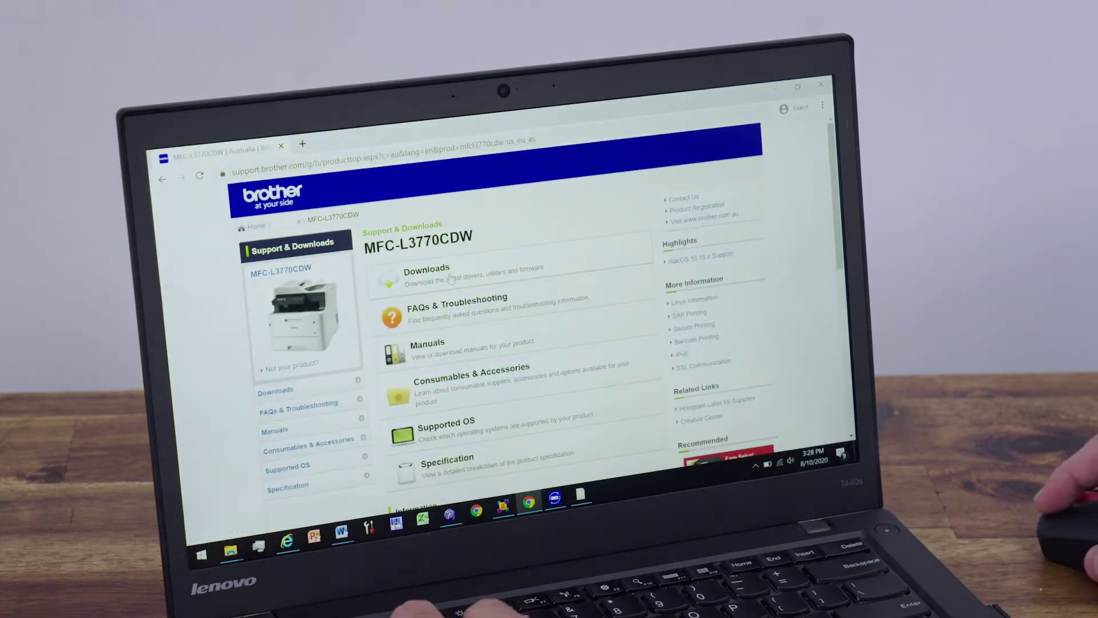
{"action": "left_click", "coordinate": [404, 279]}
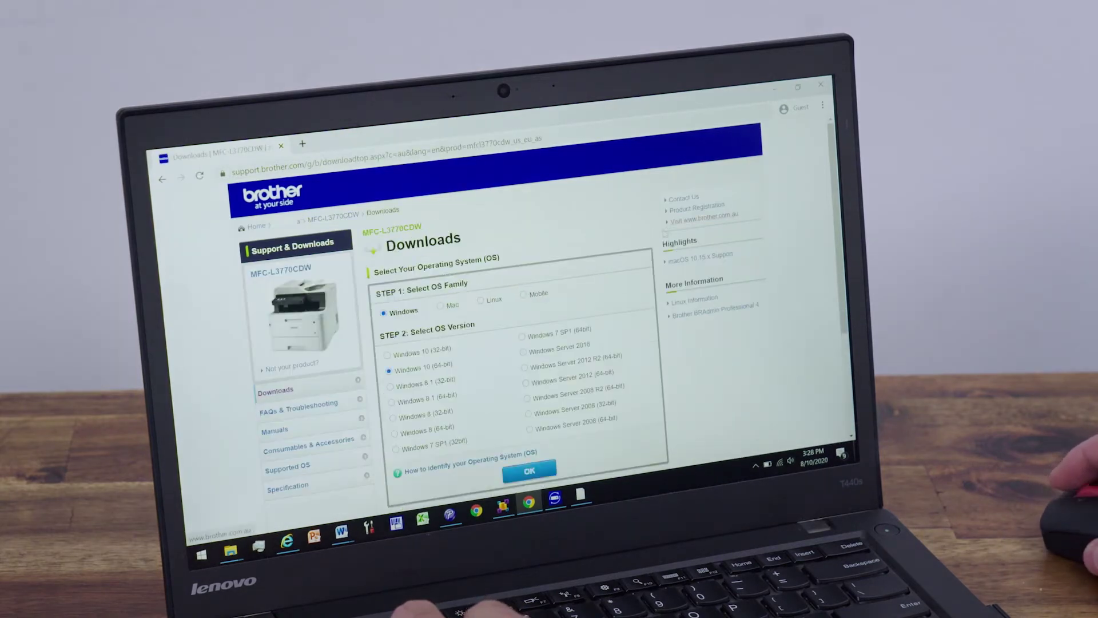
{"action": "left_click", "coordinate": [521, 375]}
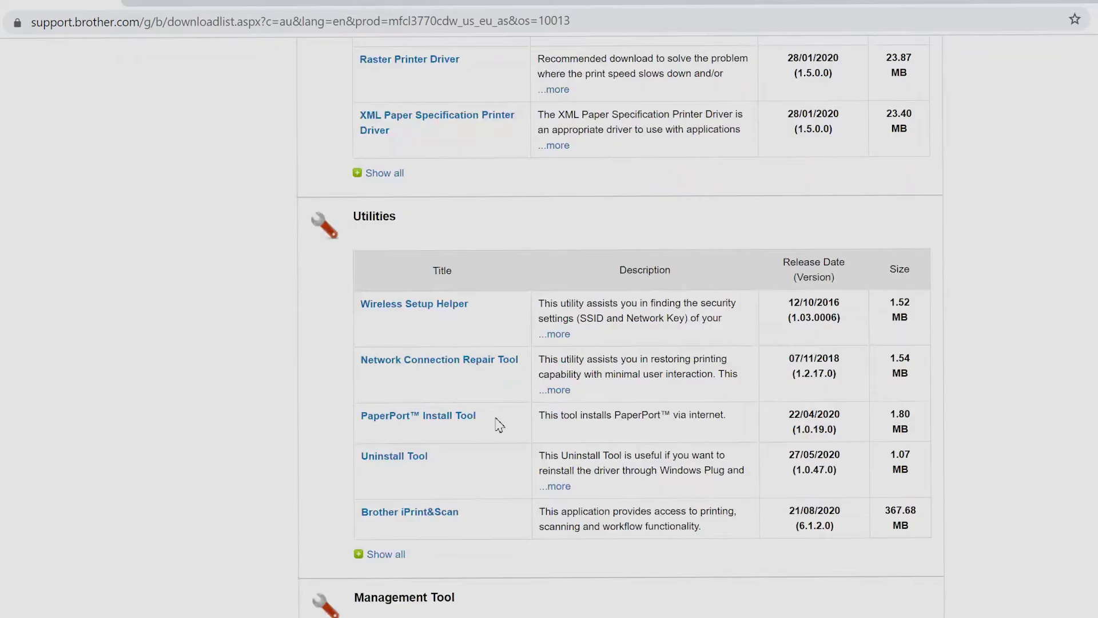
{"action": "scroll", "coordinate": [498, 422], "scroll_direction": "down", "scroll_amount": 2}
{"action": "left_click", "coordinate": [444, 434]}
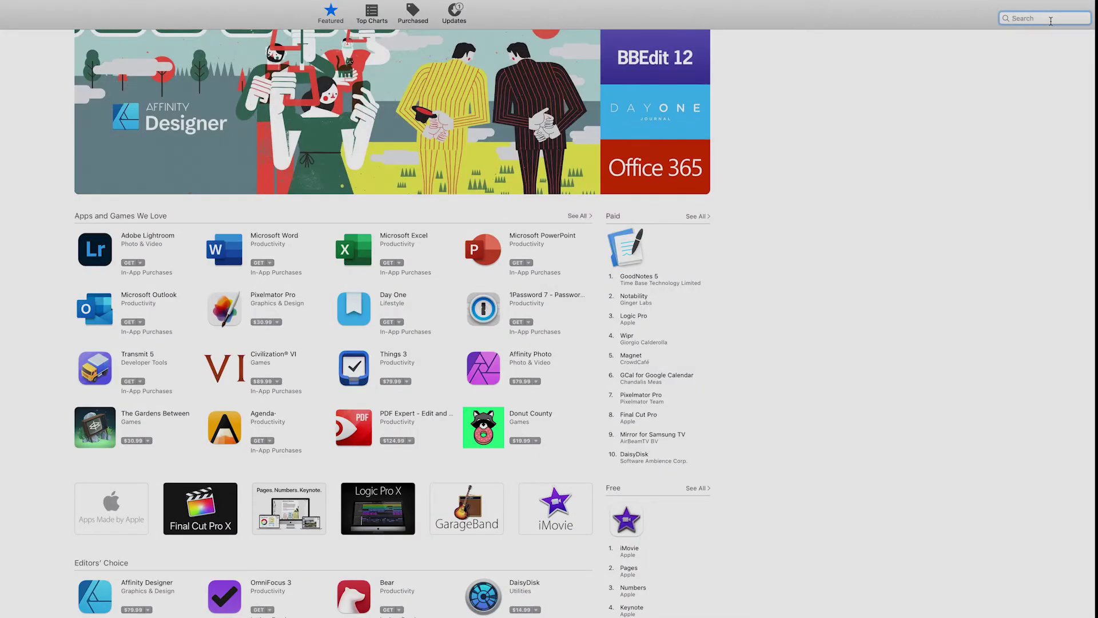
Step: Search the App Store for 'iprint and scan' and install Brother iPrint&Scan
{"action": "type", "text": "iprint and scan"}
{"action": "key", "text": "Return"}
{"action": "left_click", "coordinate": [129, 98]}
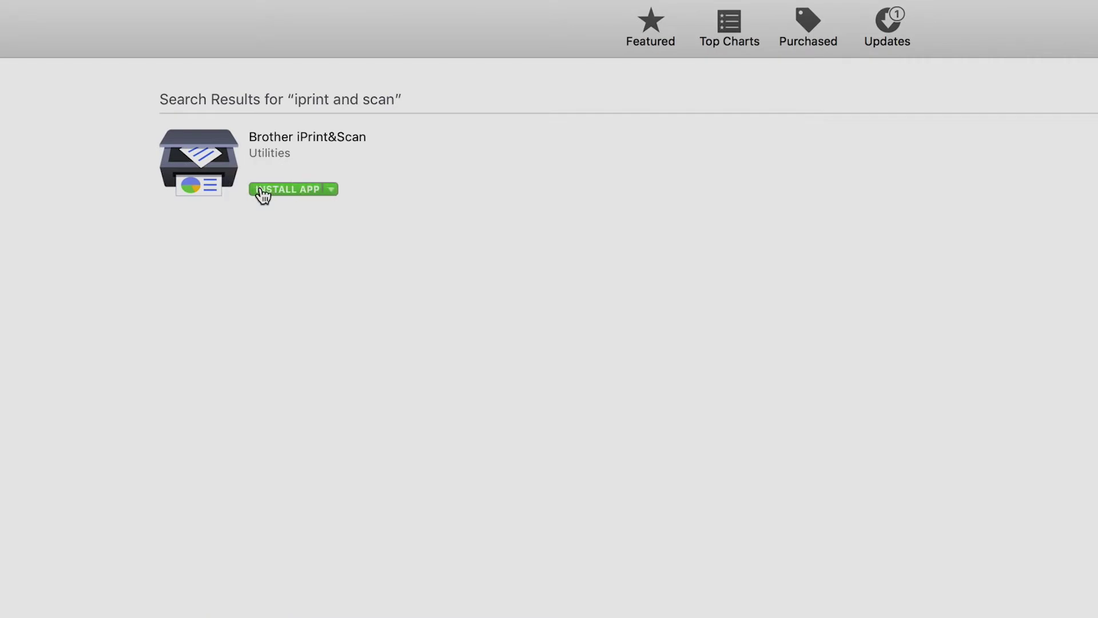
{"action": "left_click", "coordinate": [265, 191]}
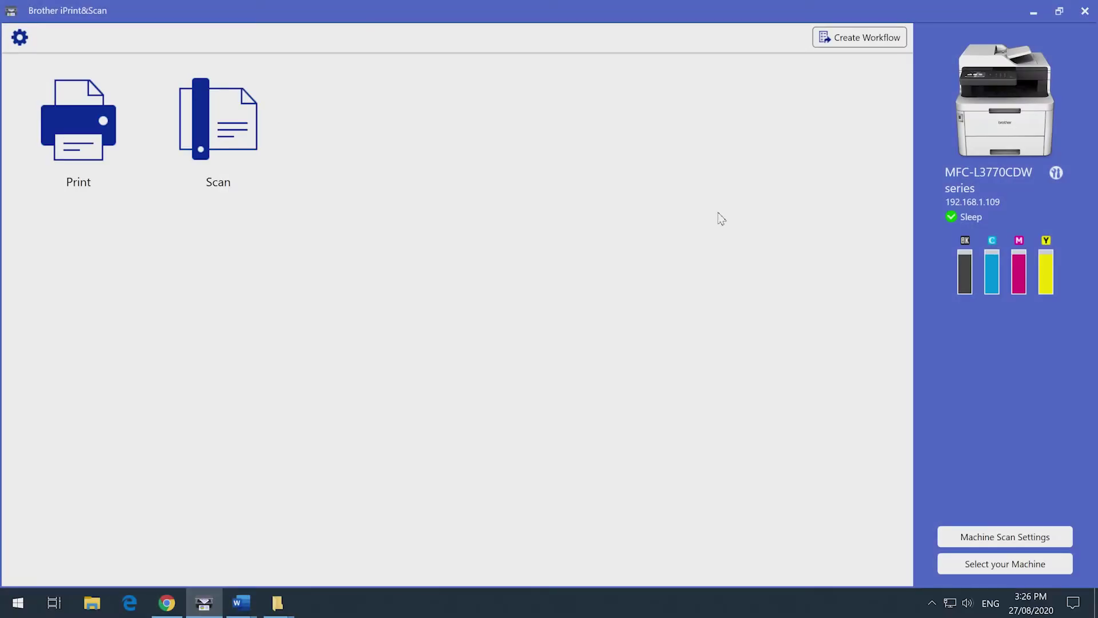
Step: Start a new workflow and select the Save to PC workflow type
{"action": "left_click", "coordinate": [865, 38]}
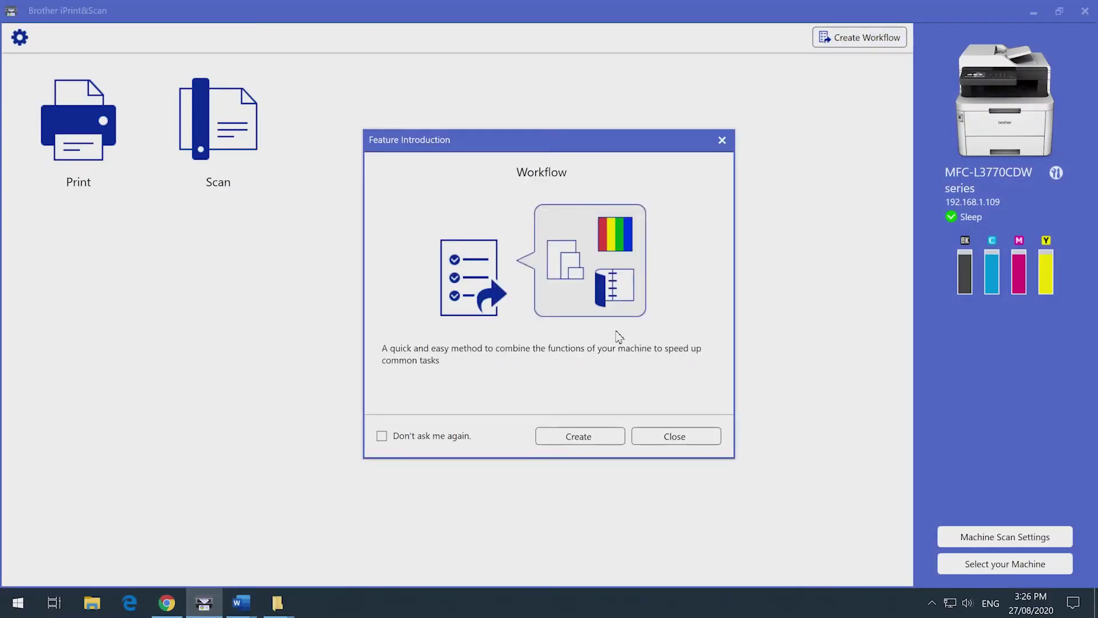
{"action": "left_click", "coordinate": [579, 439]}
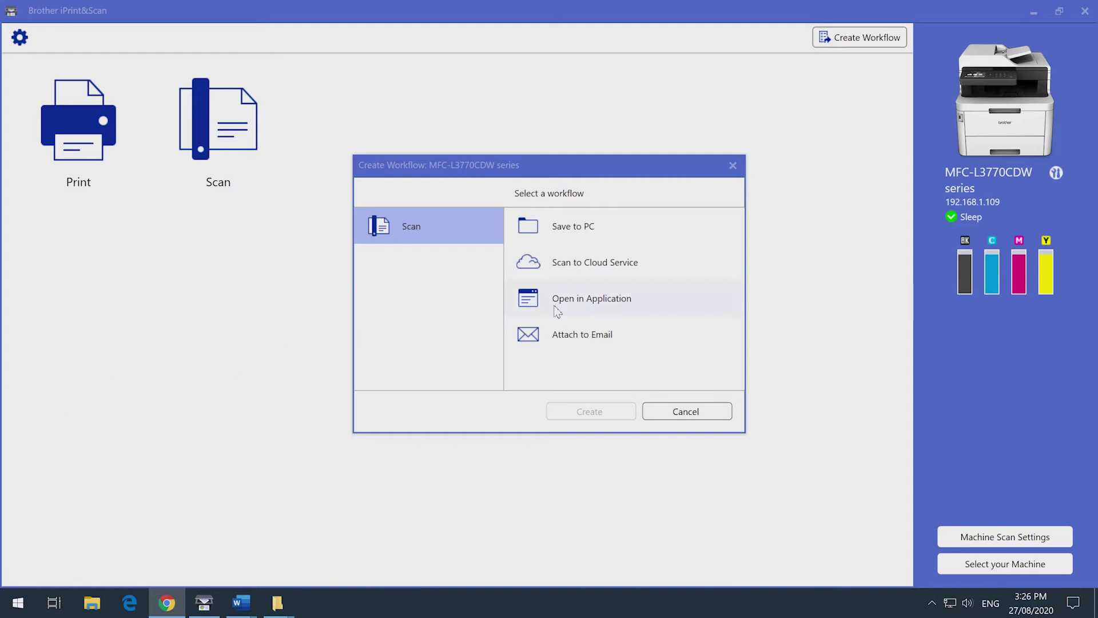
{"action": "left_click", "coordinate": [623, 269]}
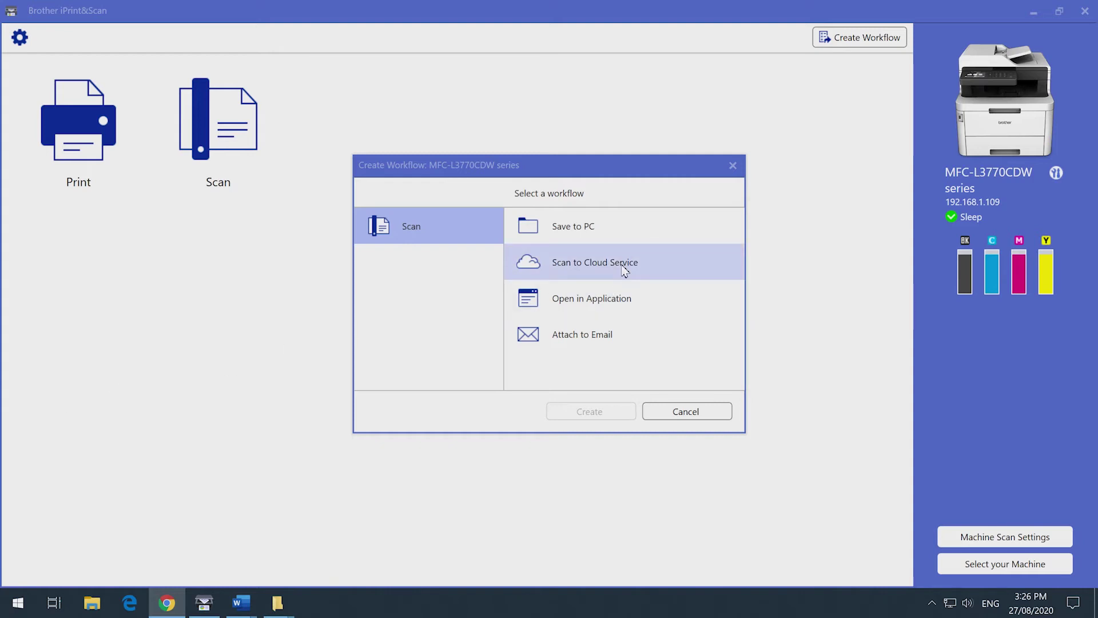
{"action": "left_click", "coordinate": [633, 230]}
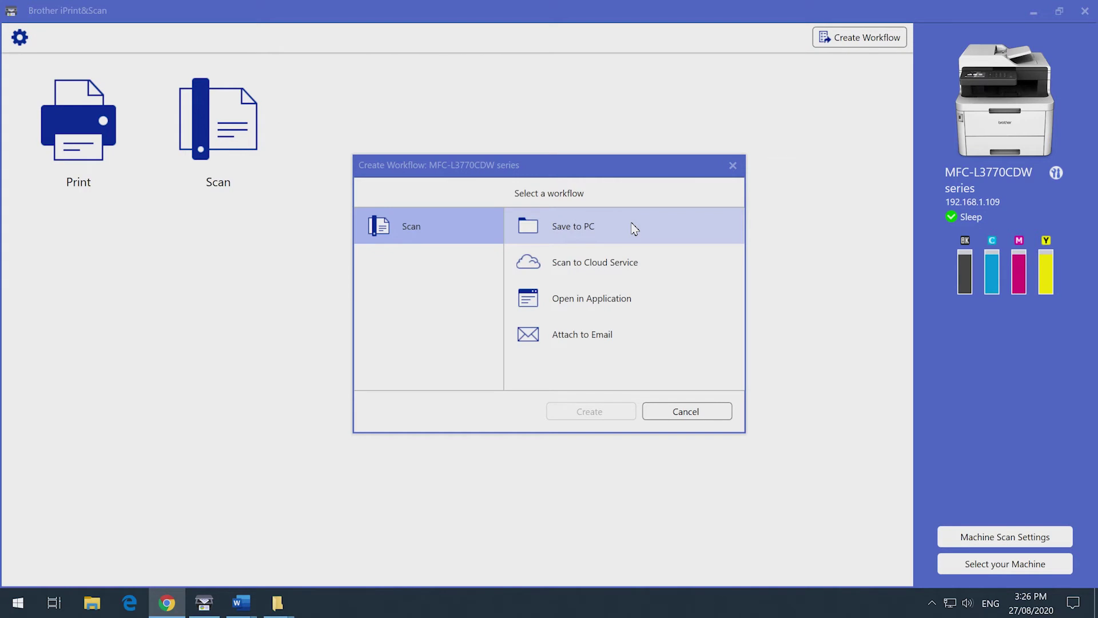
{"action": "left_click", "coordinate": [635, 229]}
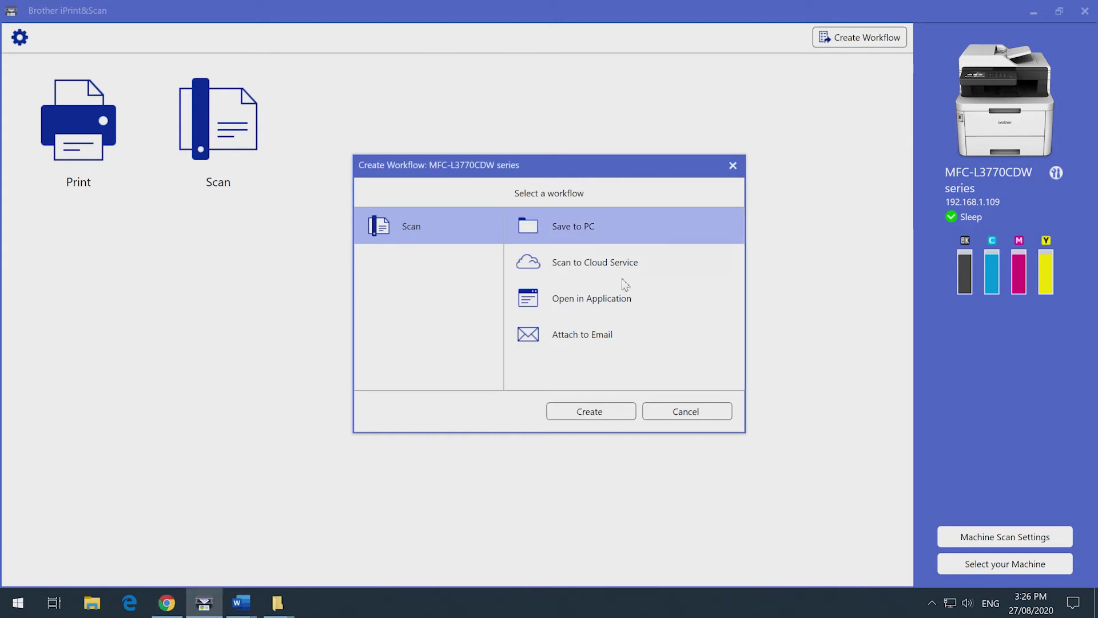
Step: Create the Save to PC workflow with file name 'Invoices' and PDF file type
{"action": "left_click", "coordinate": [632, 411]}
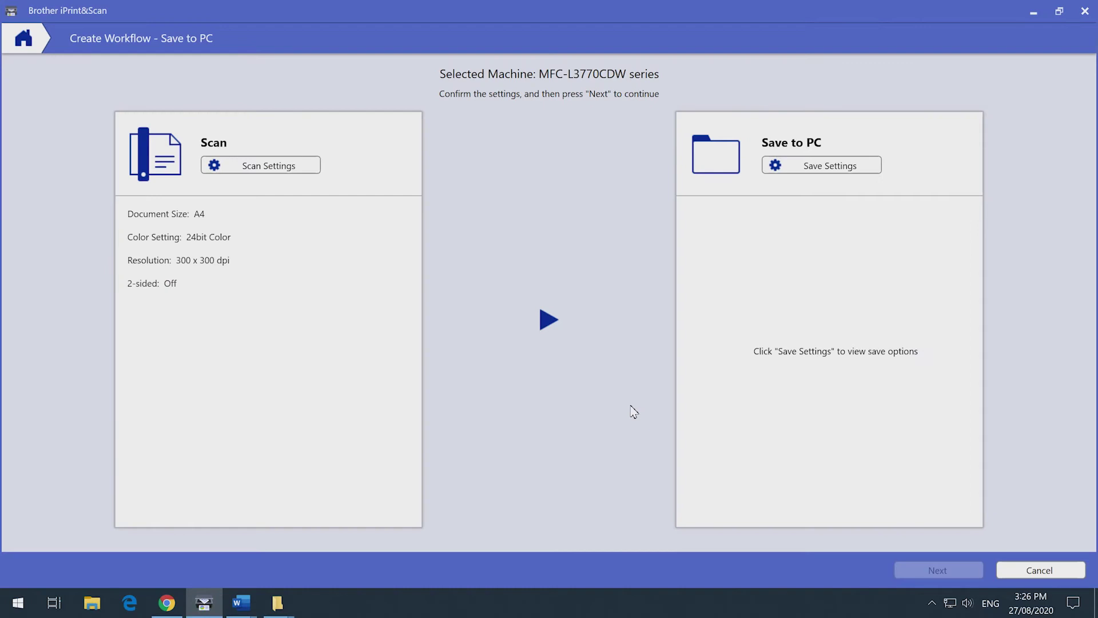
{"action": "left_click", "coordinate": [880, 169]}
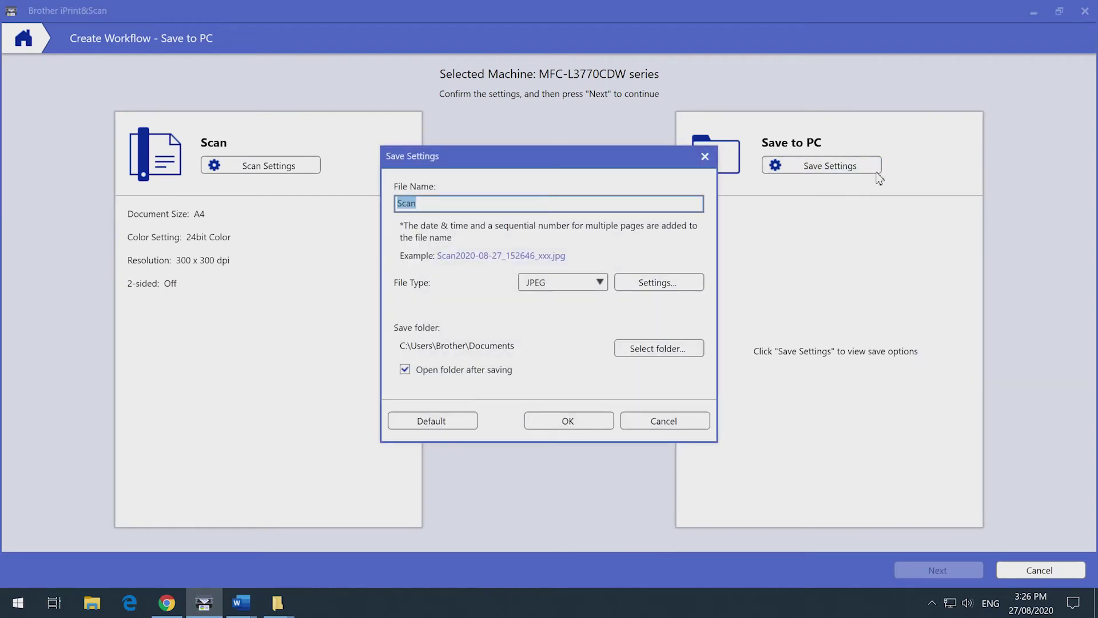
{"action": "type", "text": "Invoices"}
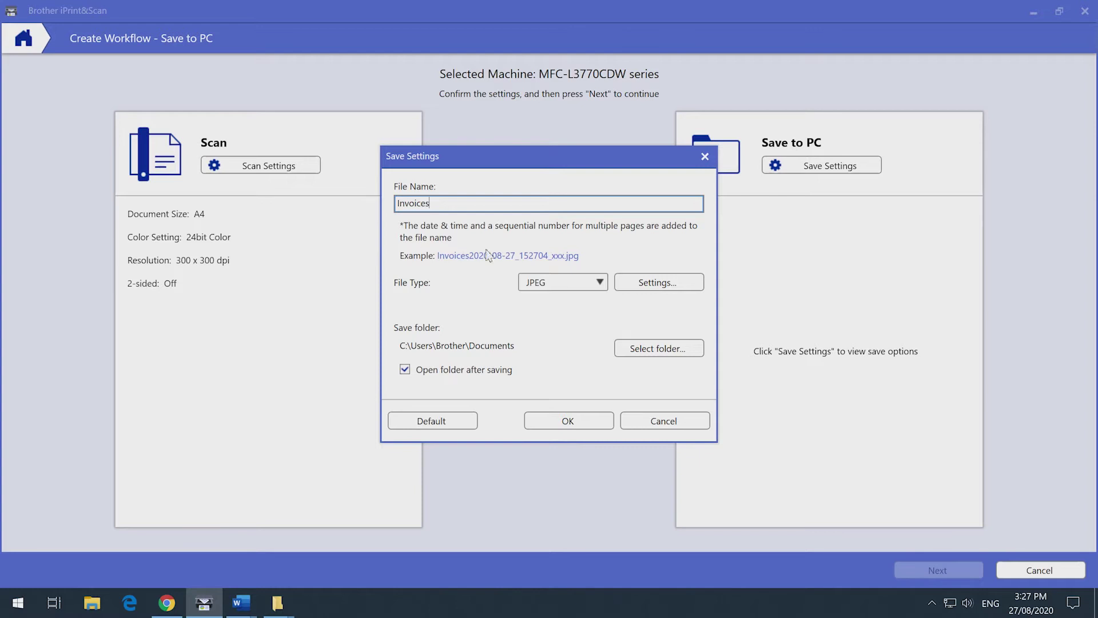
{"action": "left_click", "coordinate": [563, 282]}
{"action": "left_click", "coordinate": [573, 319]}
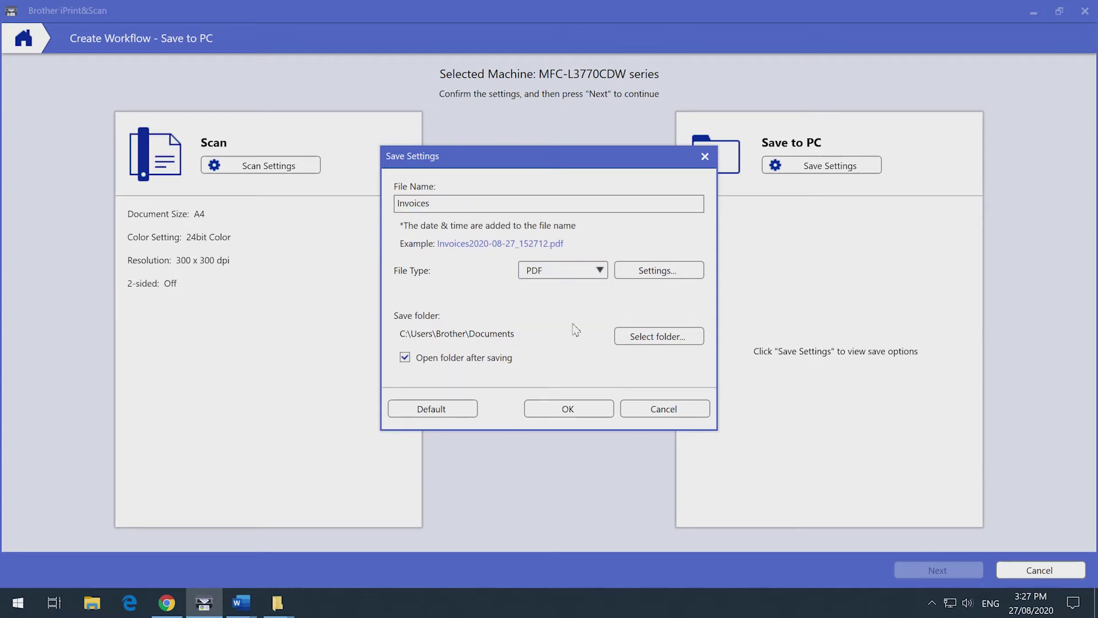
Step: Enable Secure PDF protection with a document password
{"action": "left_click", "coordinate": [671, 275]}
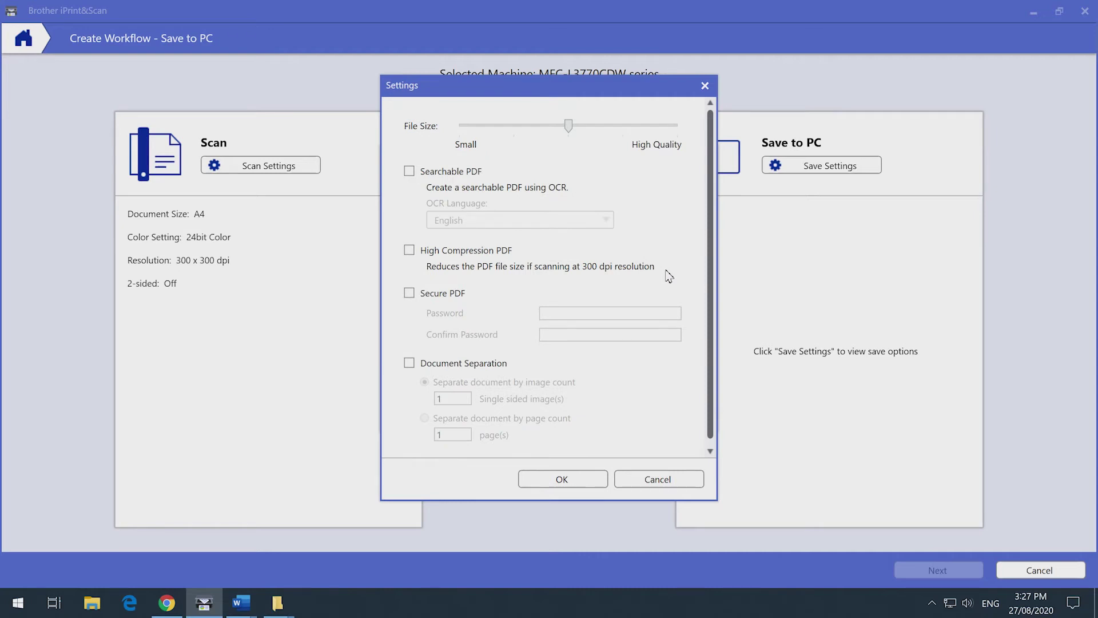
{"action": "left_click", "coordinate": [409, 293]}
{"action": "left_click", "coordinate": [578, 313]}
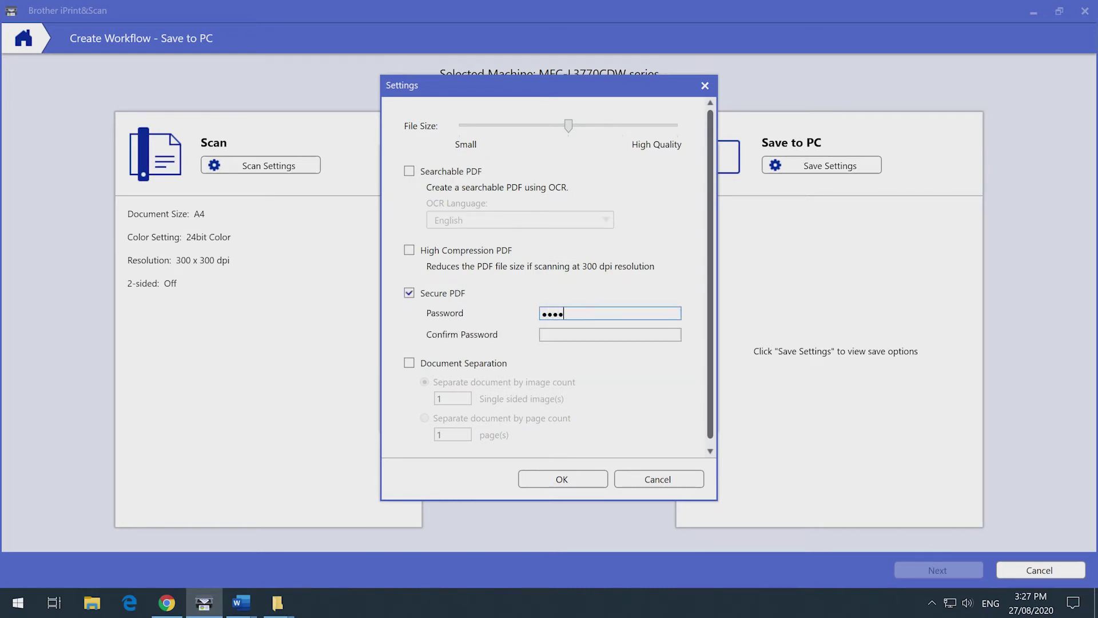
{"action": "key", "text": "Tab"}
{"action": "left_click", "coordinate": [577, 486]}
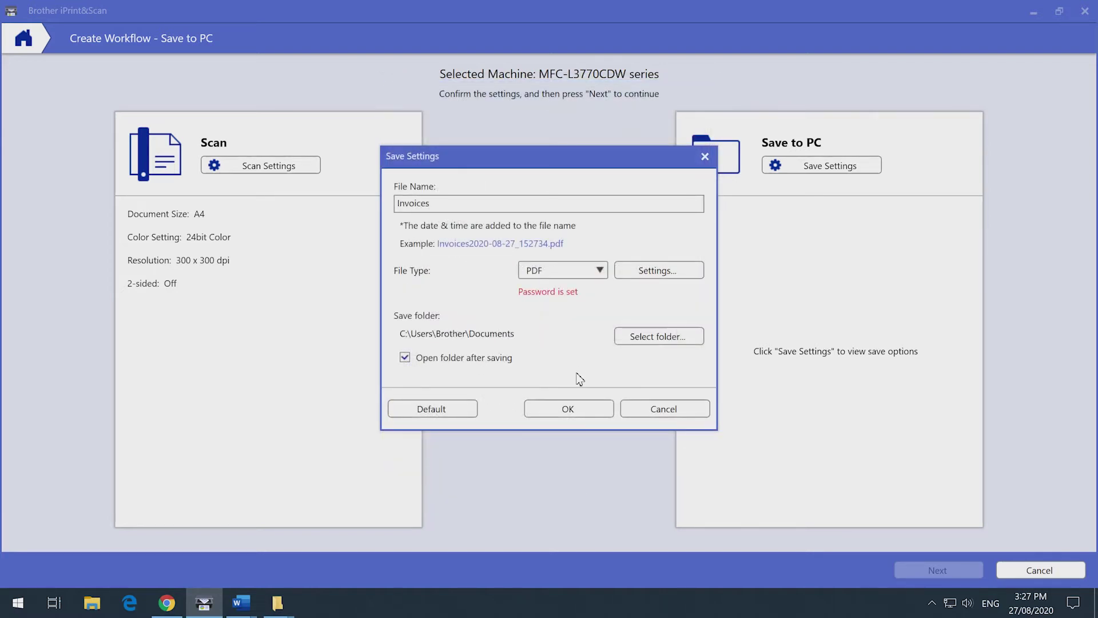
Step: Save scans into the Documents\Invoices folder and confirm the save settings
{"action": "left_click", "coordinate": [652, 338]}
{"action": "double_click", "coordinate": [572, 273]}
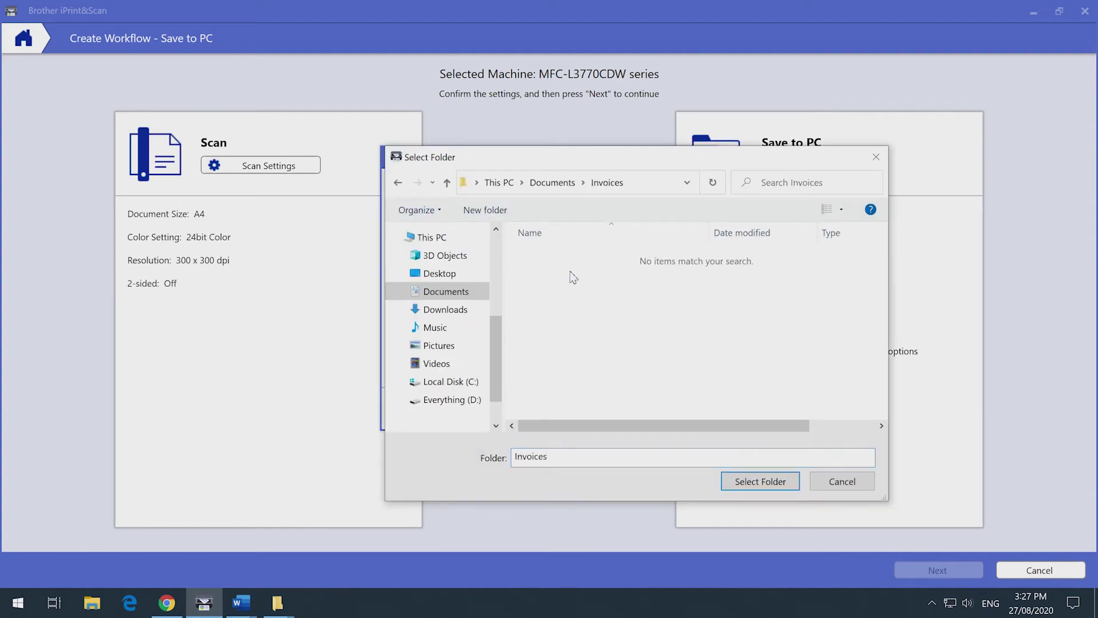
{"action": "left_click", "coordinate": [760, 482]}
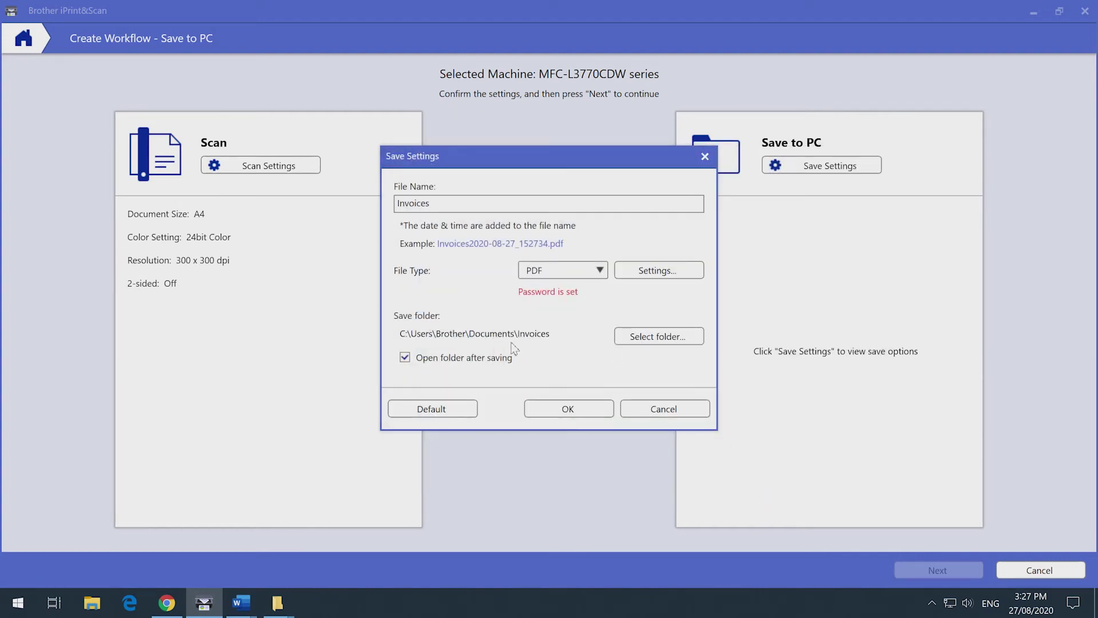
{"action": "left_click", "coordinate": [579, 407]}
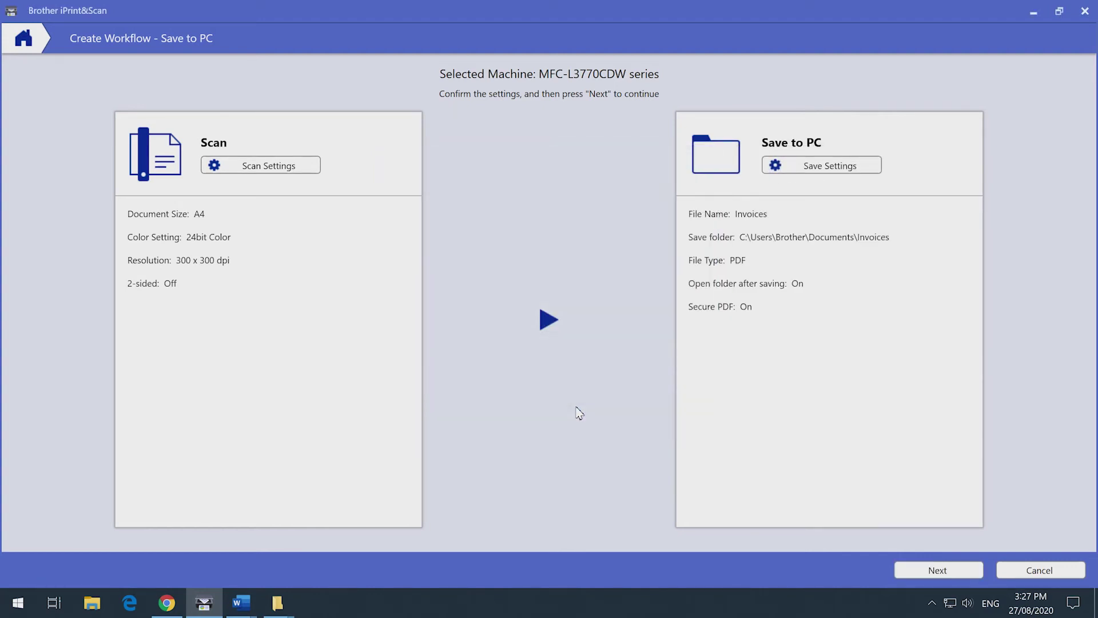
{"action": "left_click", "coordinate": [951, 569]}
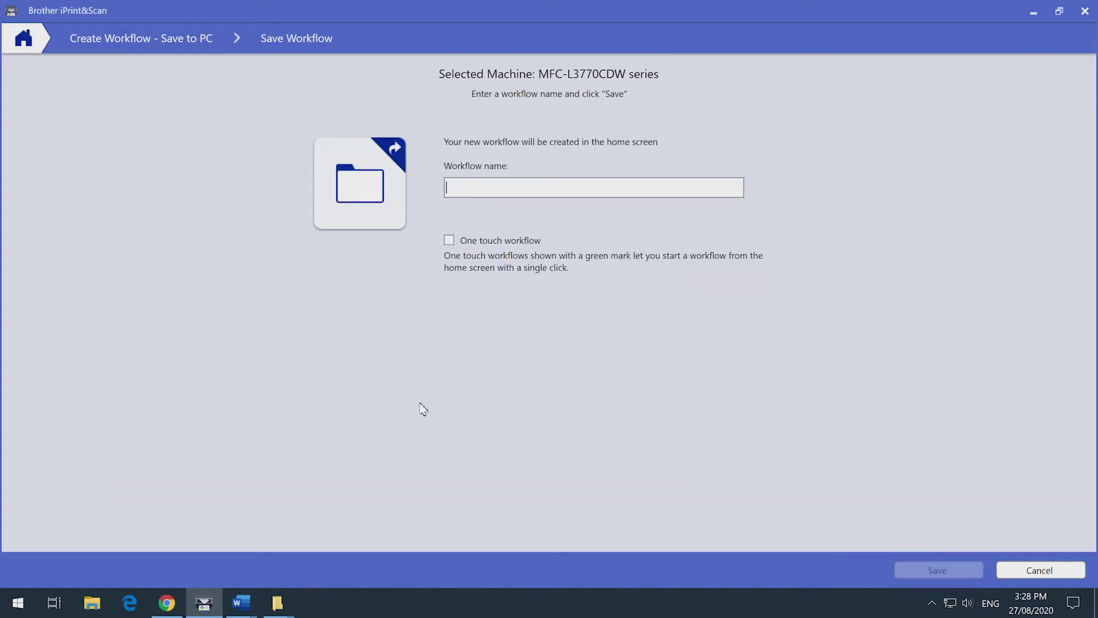
Step: Name the workflow 'My Invoices', make it one-touch, save it and launch its tile
{"action": "type", "text": "My Invoices"}
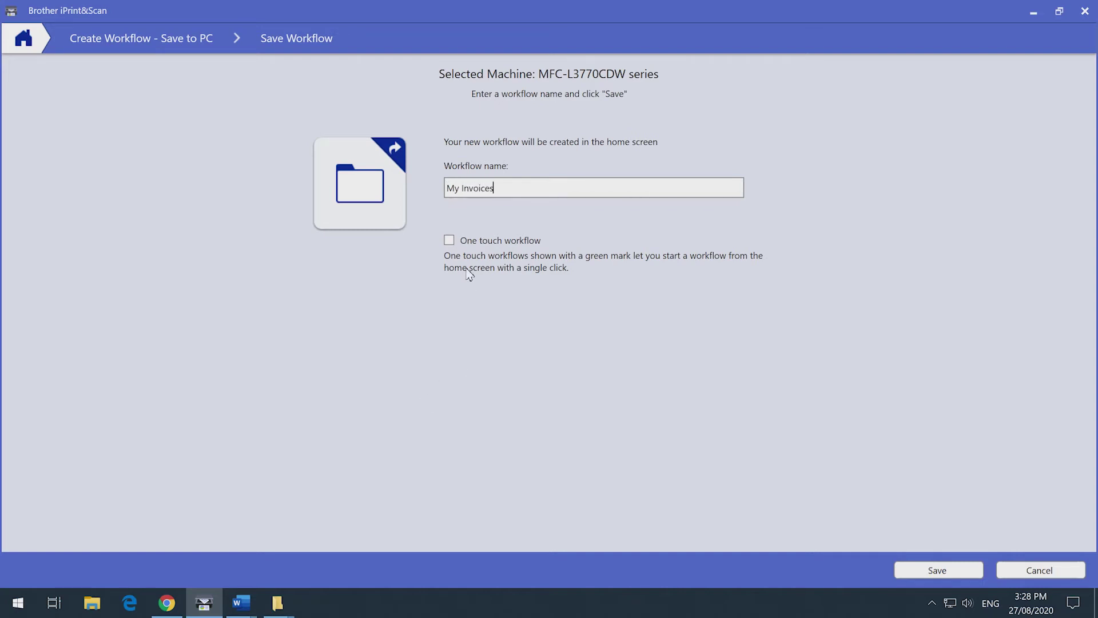
{"action": "left_click", "coordinate": [450, 241]}
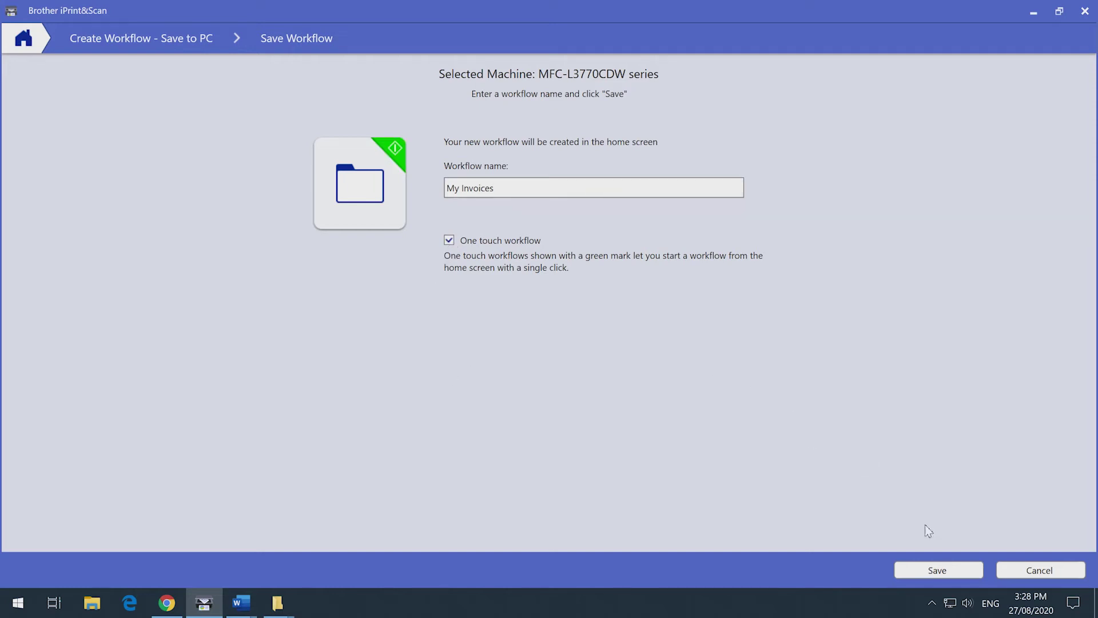
{"action": "left_click", "coordinate": [955, 572]}
{"action": "left_click", "coordinate": [382, 154]}
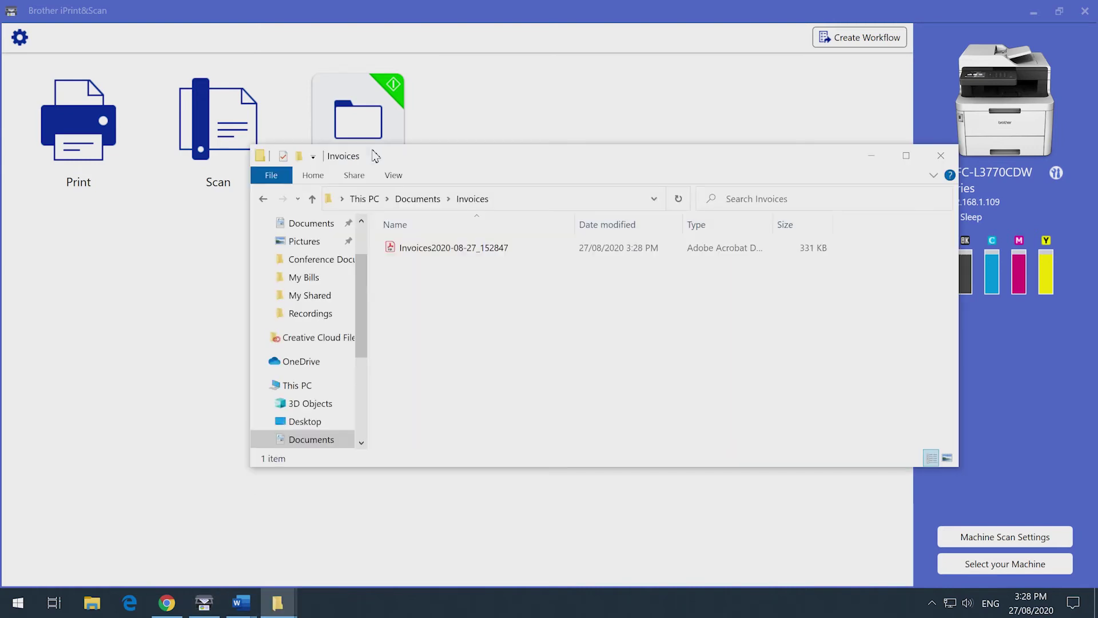
Step: Open the Invoices2020-08-27_152847 PDF and enter its document password in Acrobat
{"action": "left_click", "coordinate": [435, 253]}
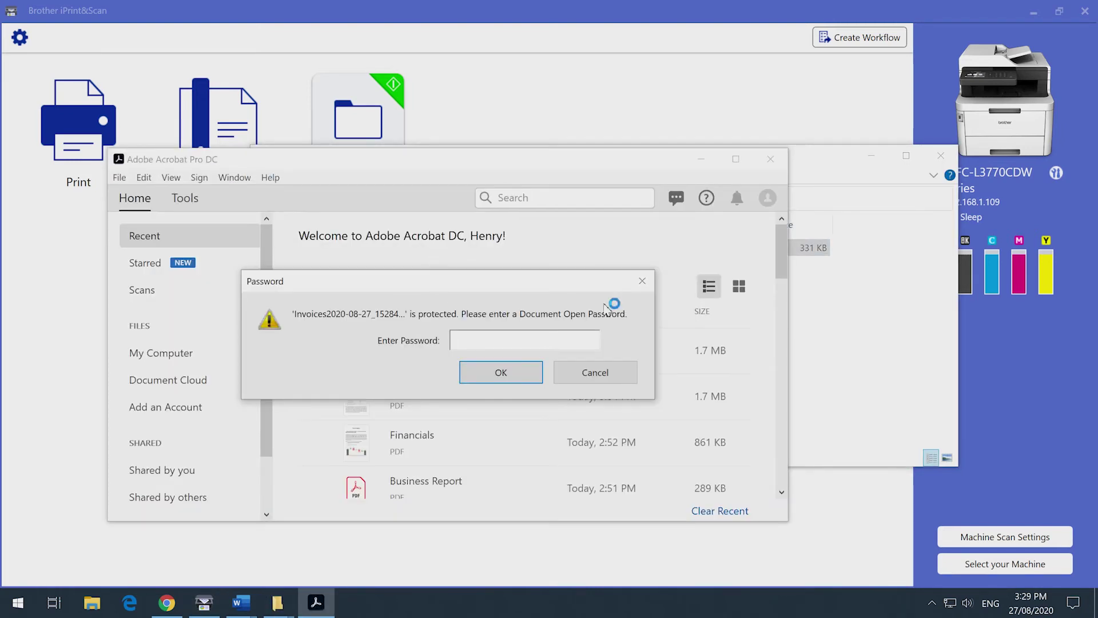
{"action": "key", "text": "Return"}
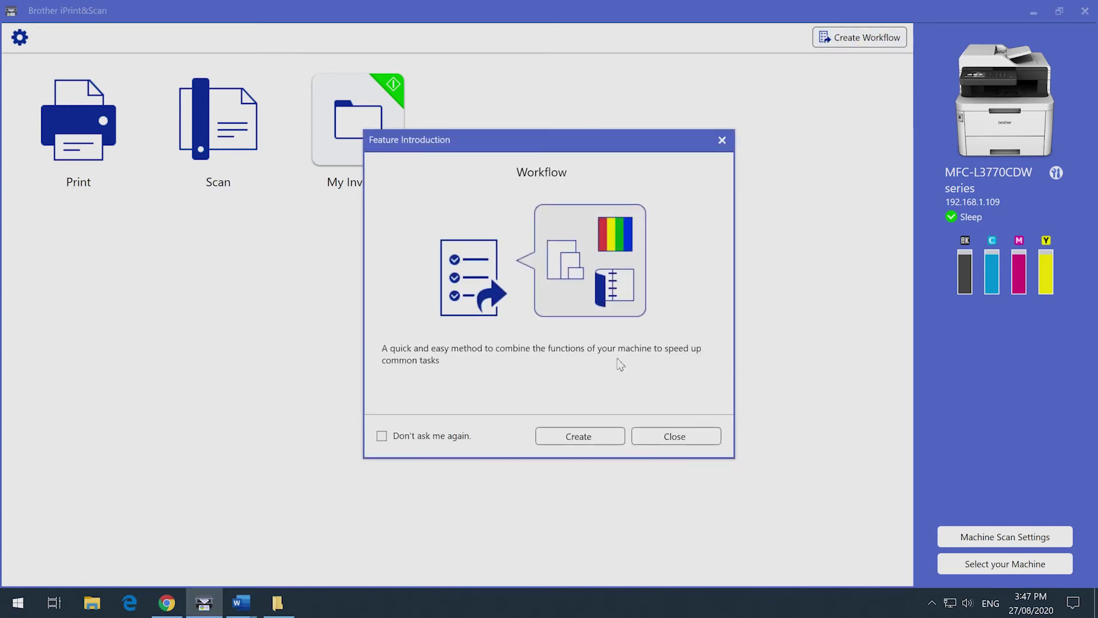
Step: Create a new Save to PC workflow
{"action": "left_click", "coordinate": [579, 437]}
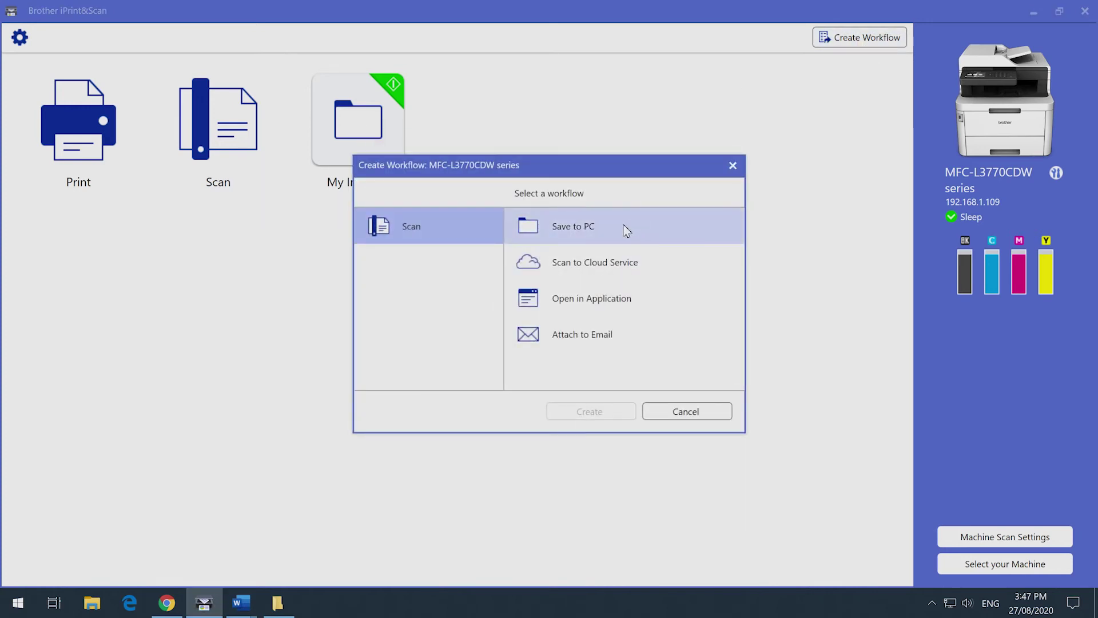
{"action": "left_click", "coordinate": [696, 234]}
{"action": "left_click", "coordinate": [593, 411]}
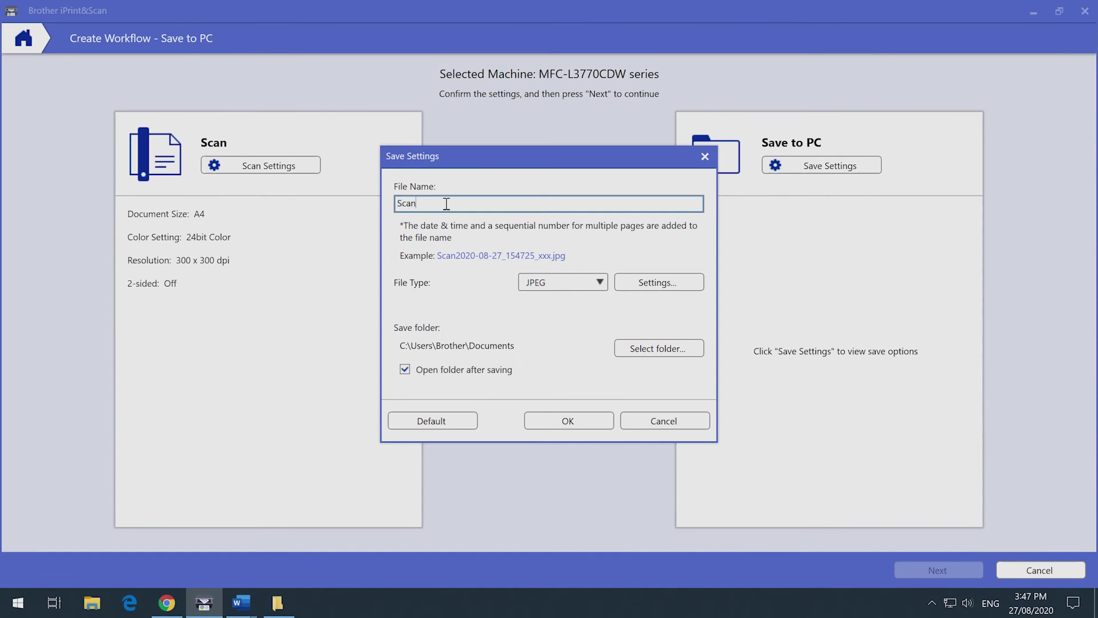
Step: Name the files 'History Exam' as PDF with Document Separation turned on
{"action": "double_click", "coordinate": [446, 203]}
{"action": "type", "text": "History Exam"}
{"action": "left_click", "coordinate": [549, 282]}
{"action": "left_click", "coordinate": [551, 318]}
{"action": "left_click", "coordinate": [655, 282]}
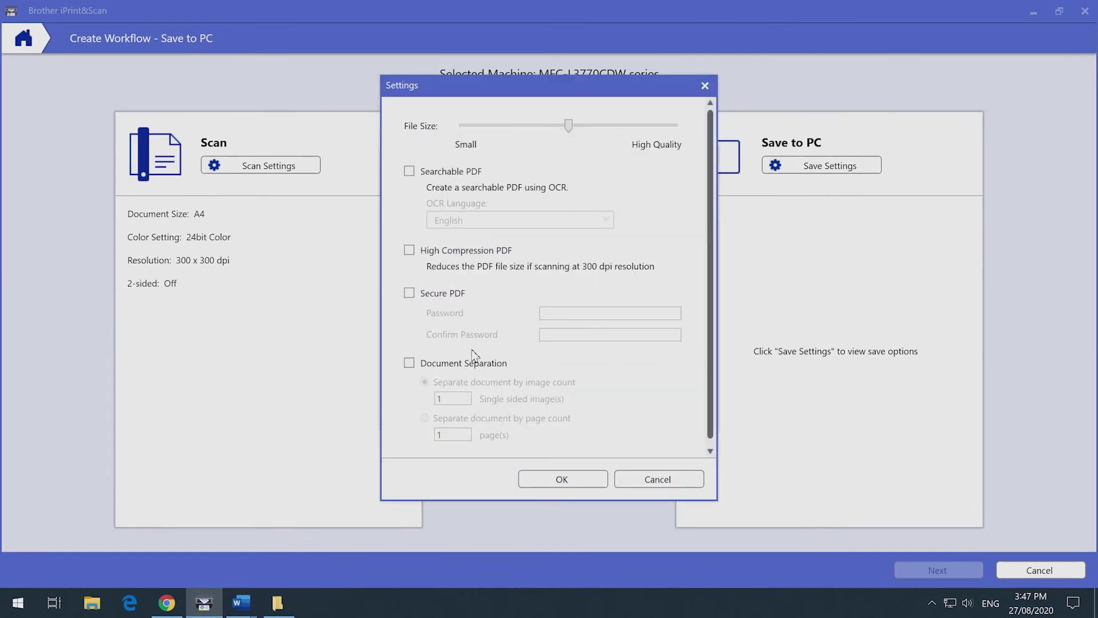
{"action": "left_click", "coordinate": [410, 364]}
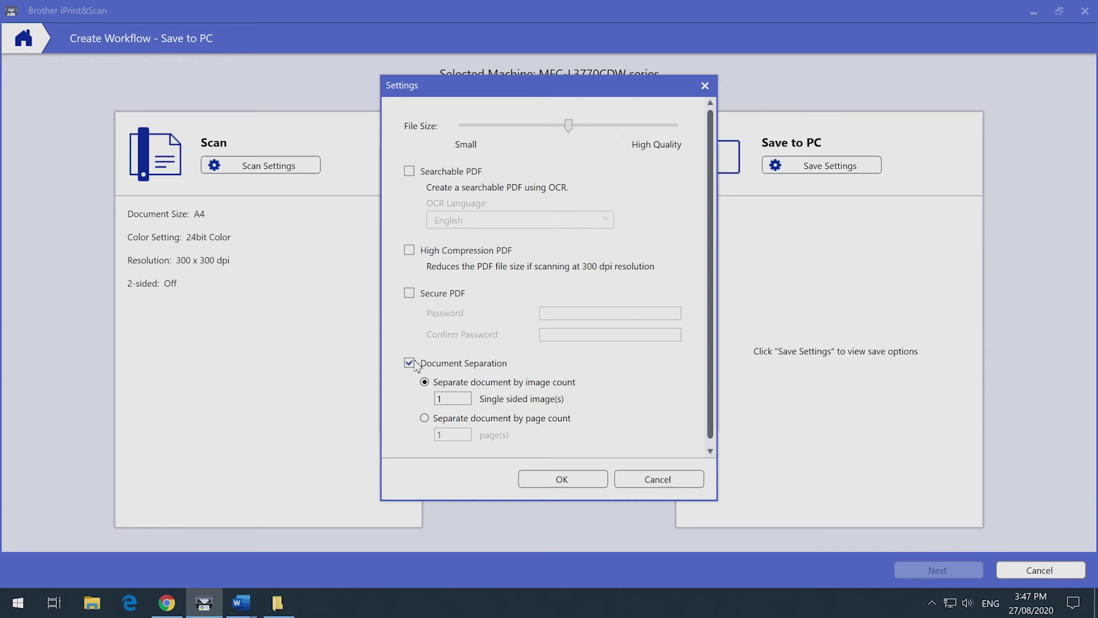
{"action": "left_click_drag", "start_coordinate": [456, 400], "coordinate": [406, 405]}
Step: Split PDFs every 3 images and save them to the History Exam folder
{"action": "type", "text": "3"}
{"action": "left_click", "coordinate": [584, 483]}
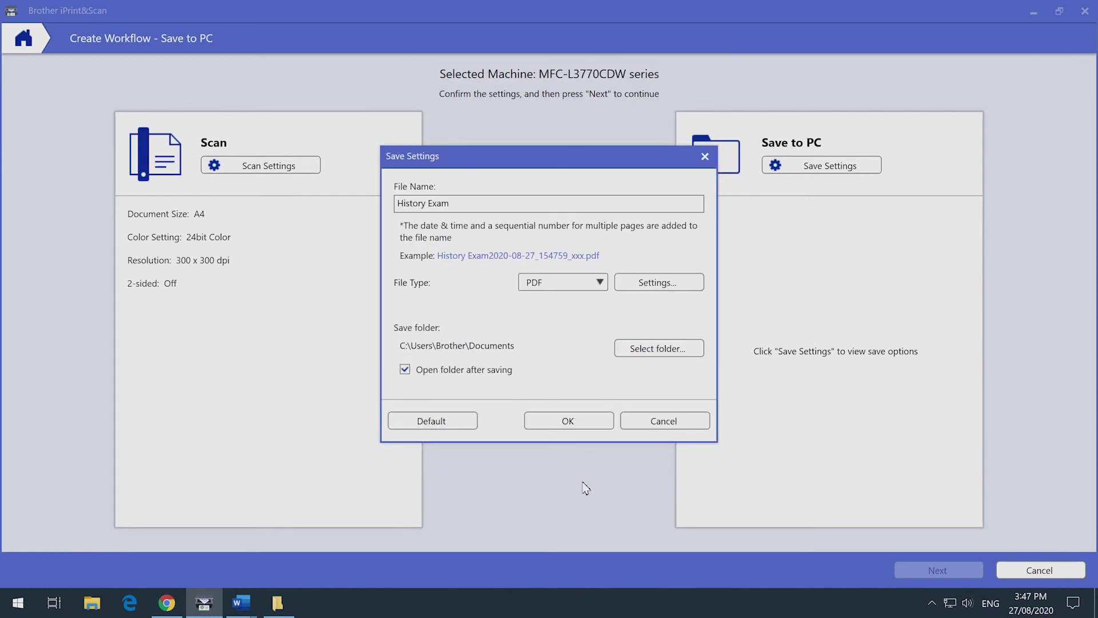
{"action": "key", "text": "alt+Tab"}
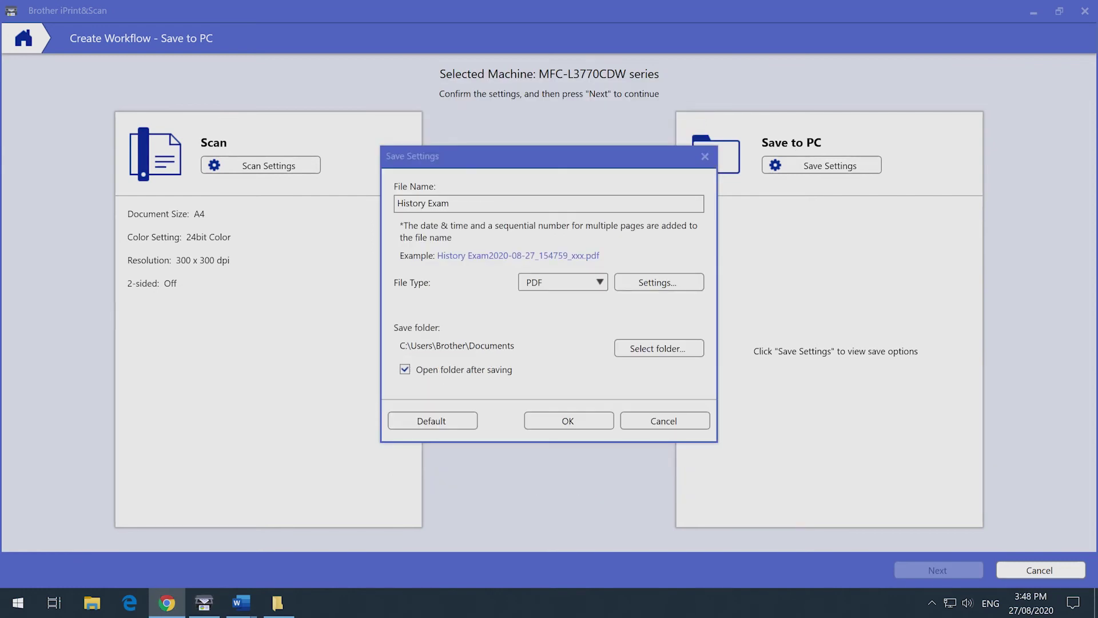
{"action": "left_click", "coordinate": [659, 349]}
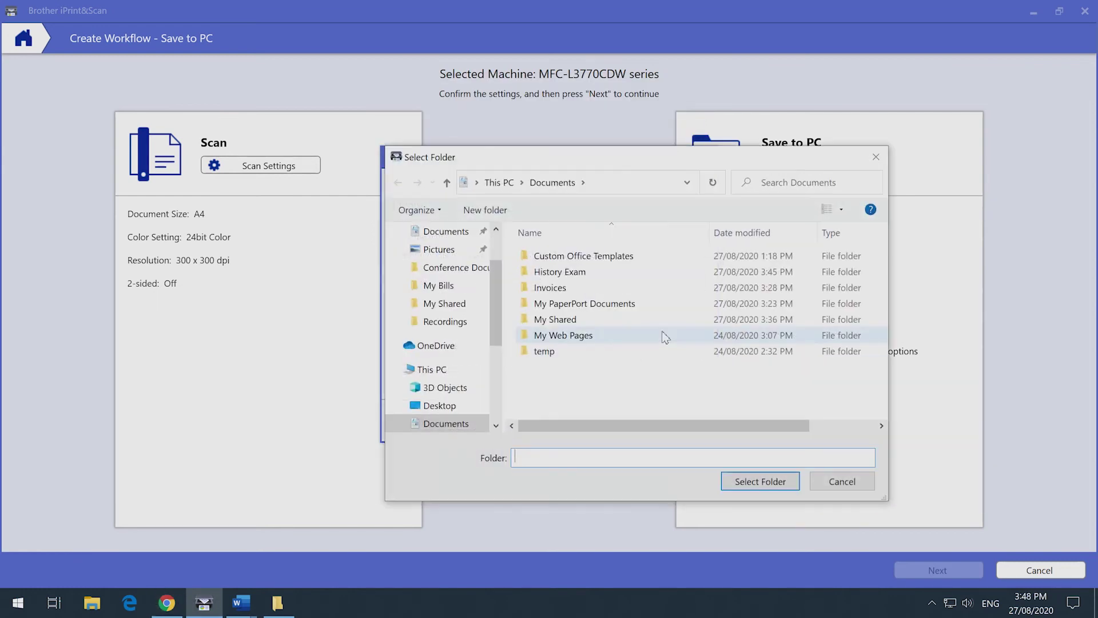
{"action": "double_click", "coordinate": [572, 268]}
{"action": "left_click", "coordinate": [756, 482]}
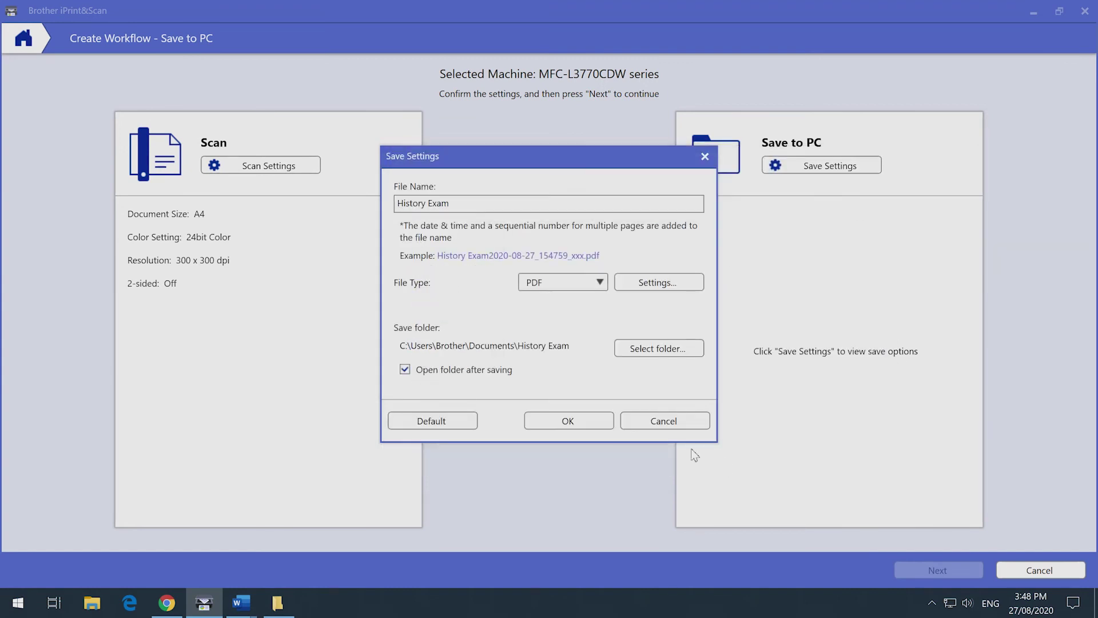
{"action": "left_click", "coordinate": [584, 426]}
{"action": "left_click", "coordinate": [945, 569]}
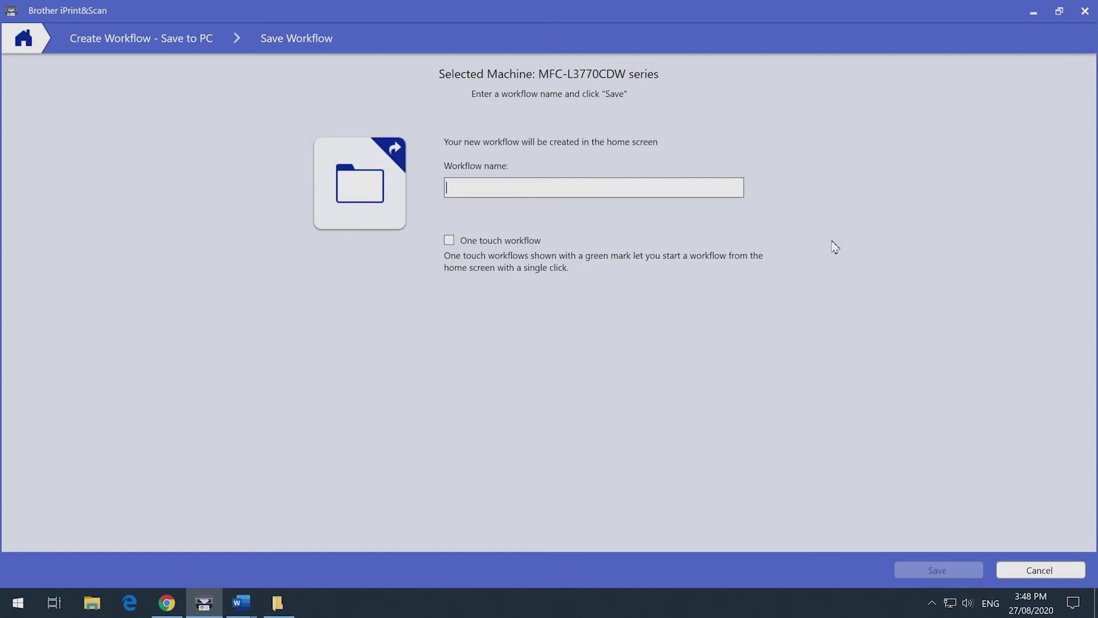
Step: Save a one-touch workflow named 'Test Papers' and run it
{"action": "type", "text": "Test Papers"}
{"action": "left_click", "coordinate": [451, 242]}
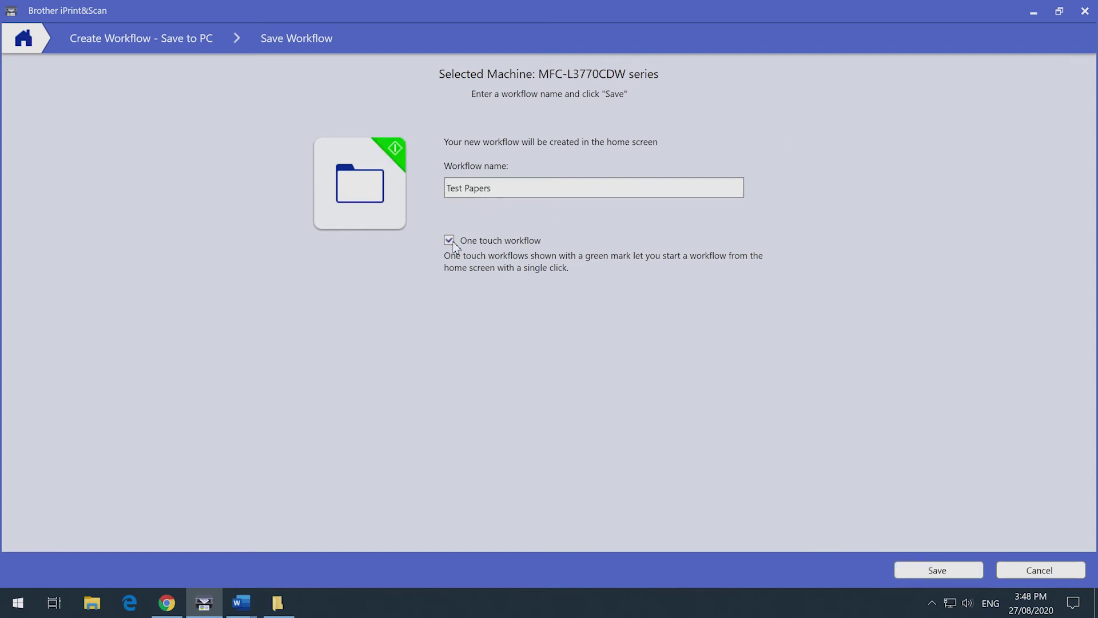
{"action": "left_click", "coordinate": [938, 569]}
{"action": "left_click", "coordinate": [513, 157]}
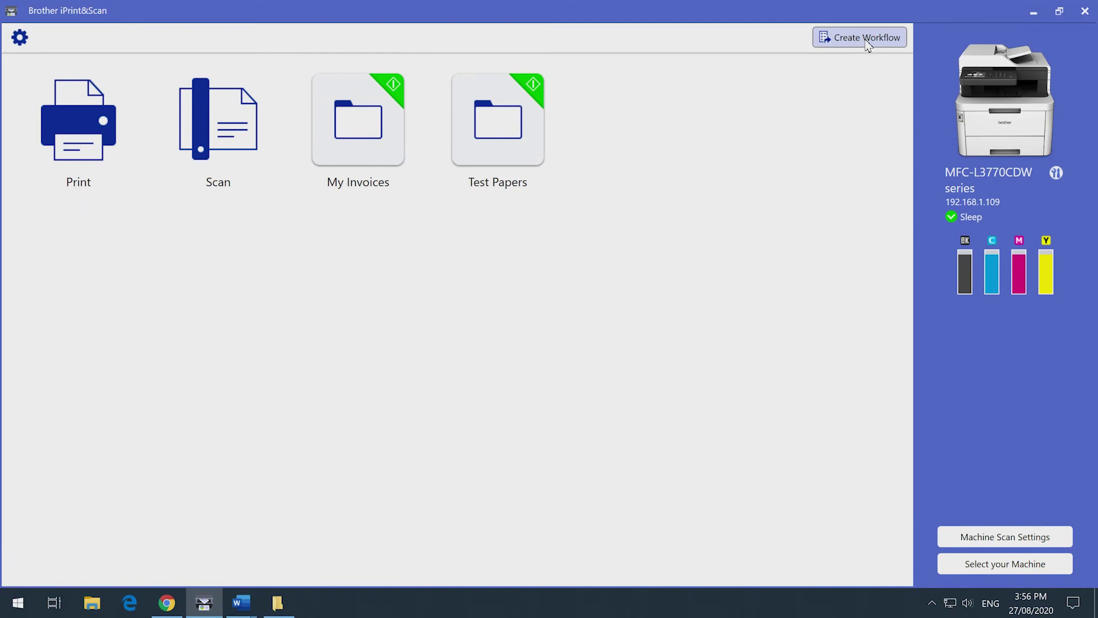
Step: Create another Save to PC workflow
{"action": "left_click", "coordinate": [868, 41]}
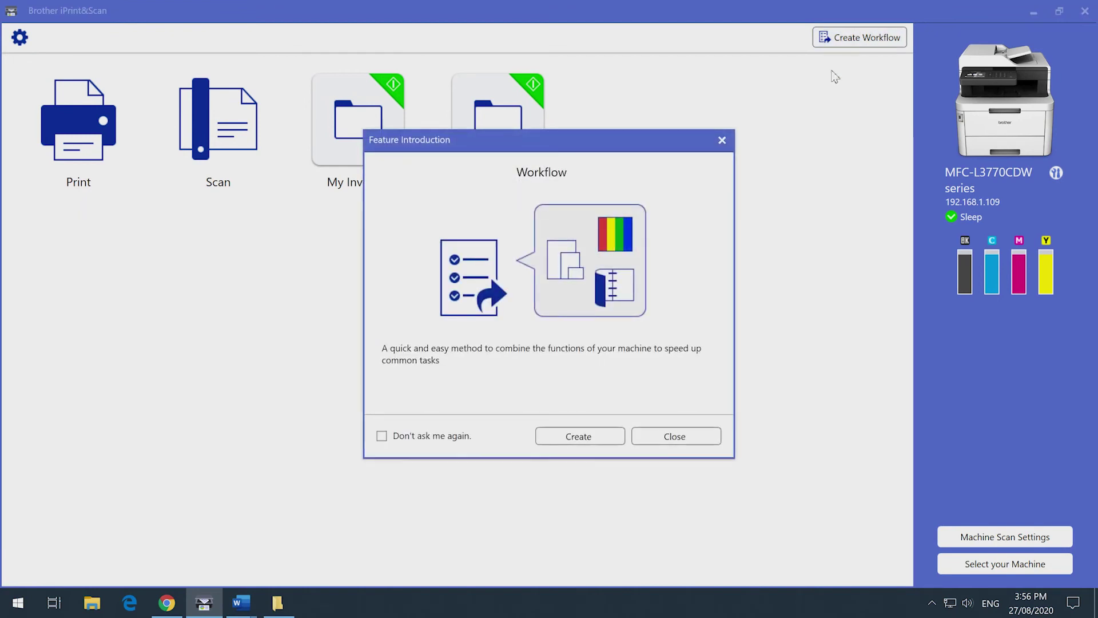
{"action": "left_click", "coordinate": [584, 441]}
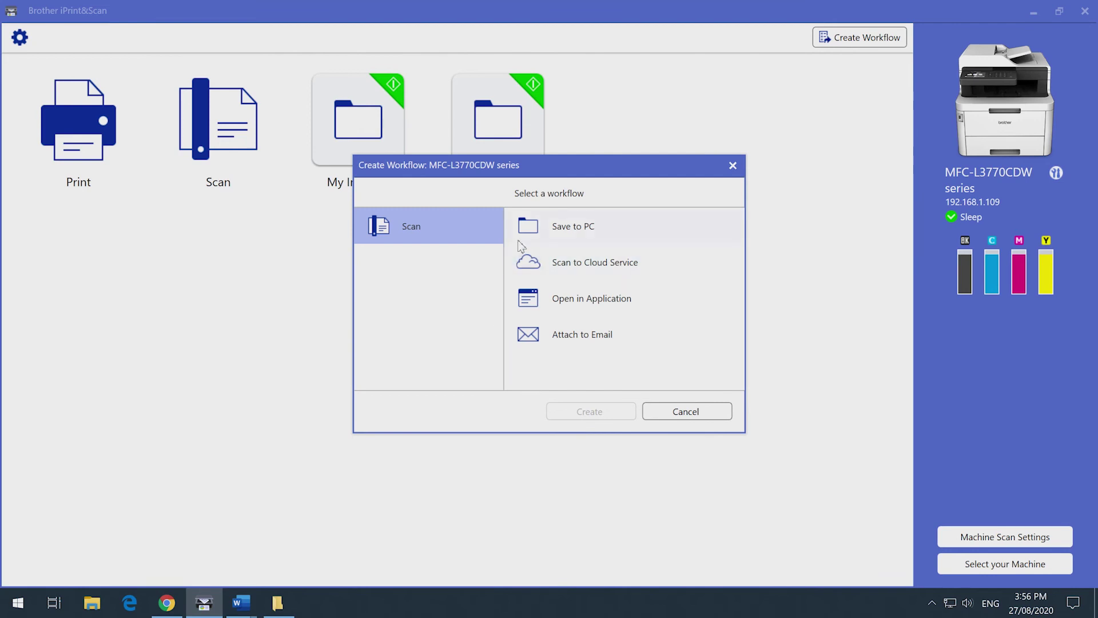
{"action": "left_click", "coordinate": [579, 238]}
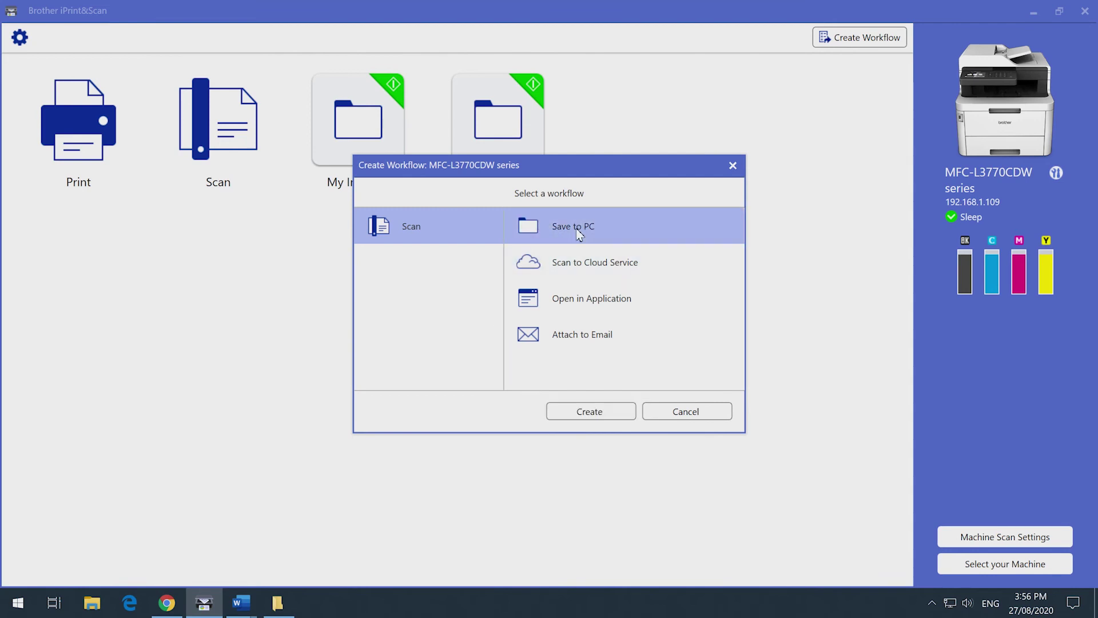
{"action": "left_click", "coordinate": [601, 413]}
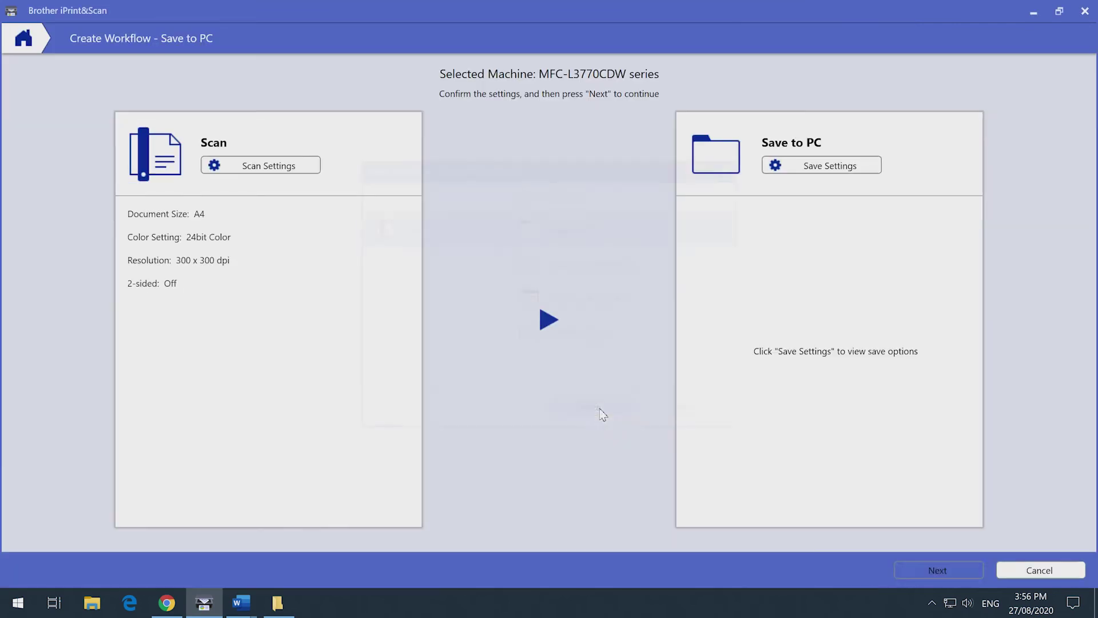
Step: Name the scanned files 'Legal Document' with PDF file type
{"action": "left_click", "coordinate": [829, 172]}
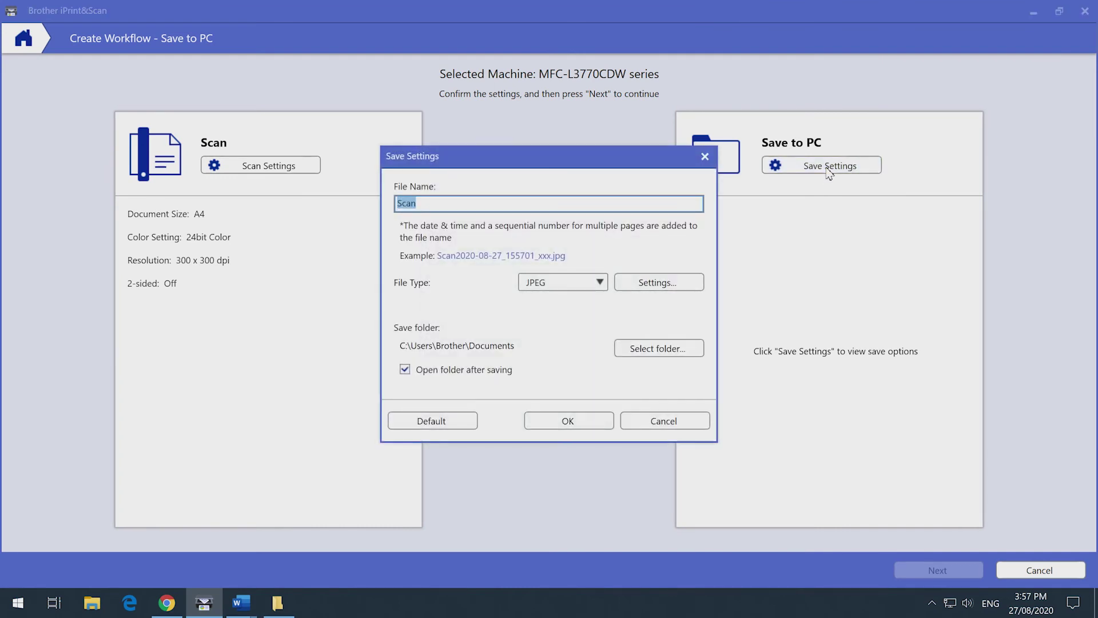
{"action": "type", "text": "Legal Document"}
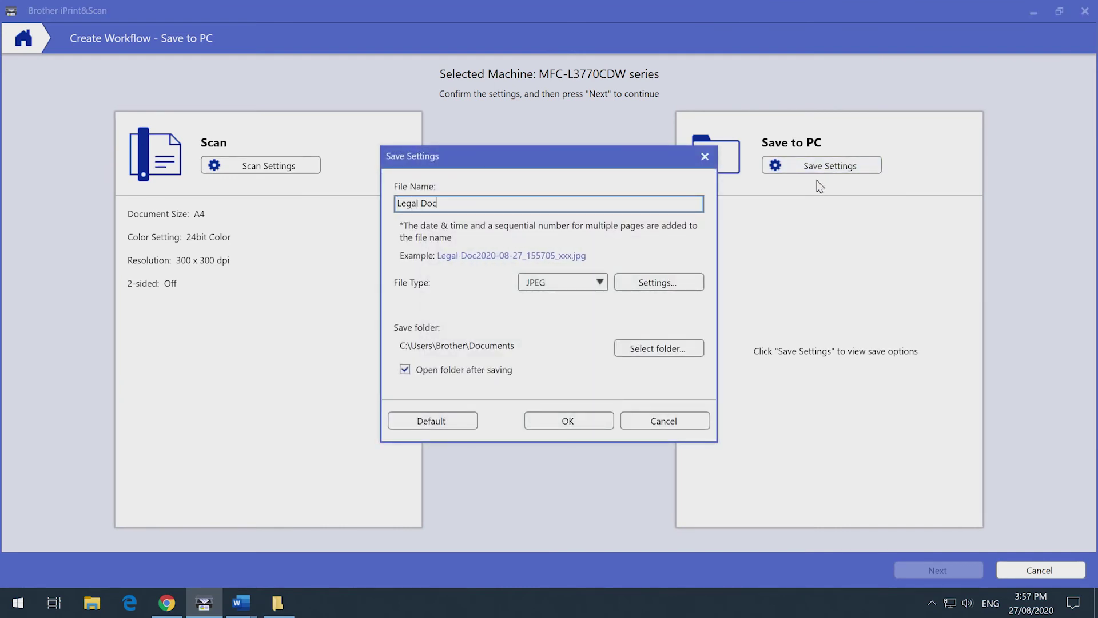
{"action": "left_click", "coordinate": [595, 283]}
{"action": "left_click", "coordinate": [581, 317]}
Step: Make the PDF searchable with English OCR
{"action": "left_click", "coordinate": [667, 272]}
{"action": "left_click", "coordinate": [409, 171]}
{"action": "left_click", "coordinate": [520, 218]}
{"action": "scroll", "coordinate": [608, 269], "scroll_direction": "down", "scroll_amount": 1}
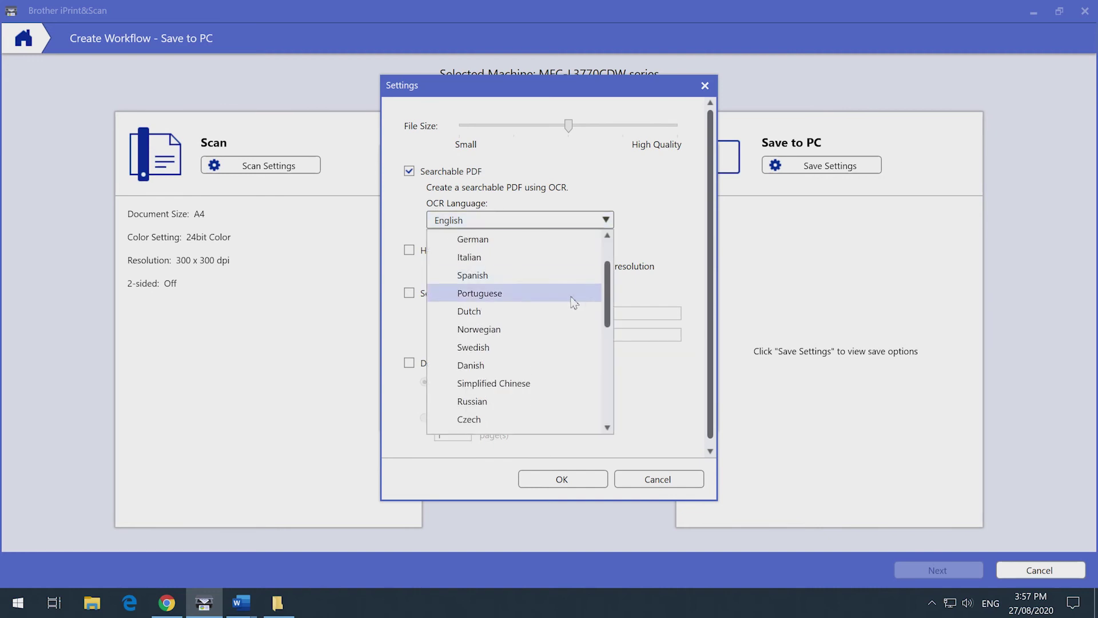
{"action": "key", "text": "Escape"}
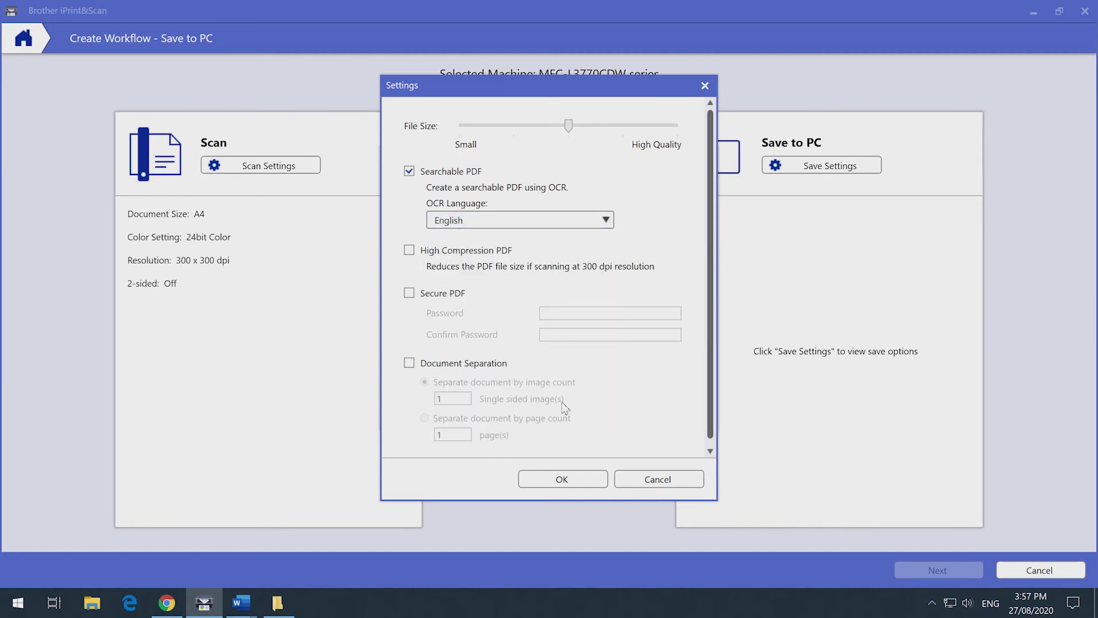
{"action": "left_click", "coordinate": [566, 481]}
Step: Save scans into the Documents\Legal Documents folder and confirm the settings
{"action": "left_click", "coordinate": [658, 340]}
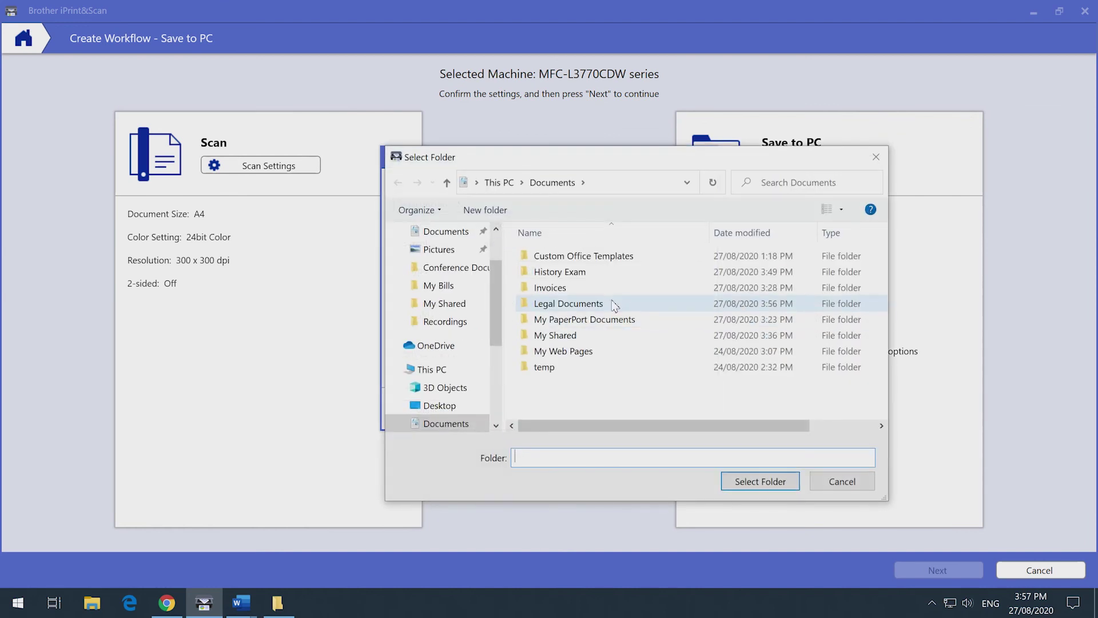
{"action": "double_click", "coordinate": [614, 304]}
{"action": "left_click", "coordinate": [761, 481]}
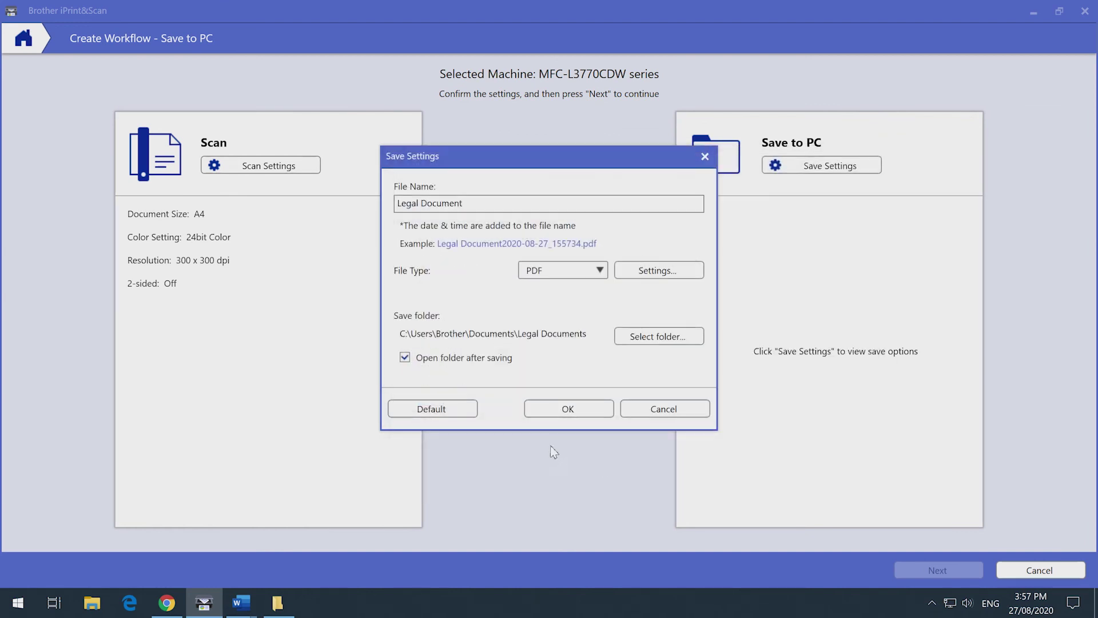
{"action": "left_click", "coordinate": [566, 410]}
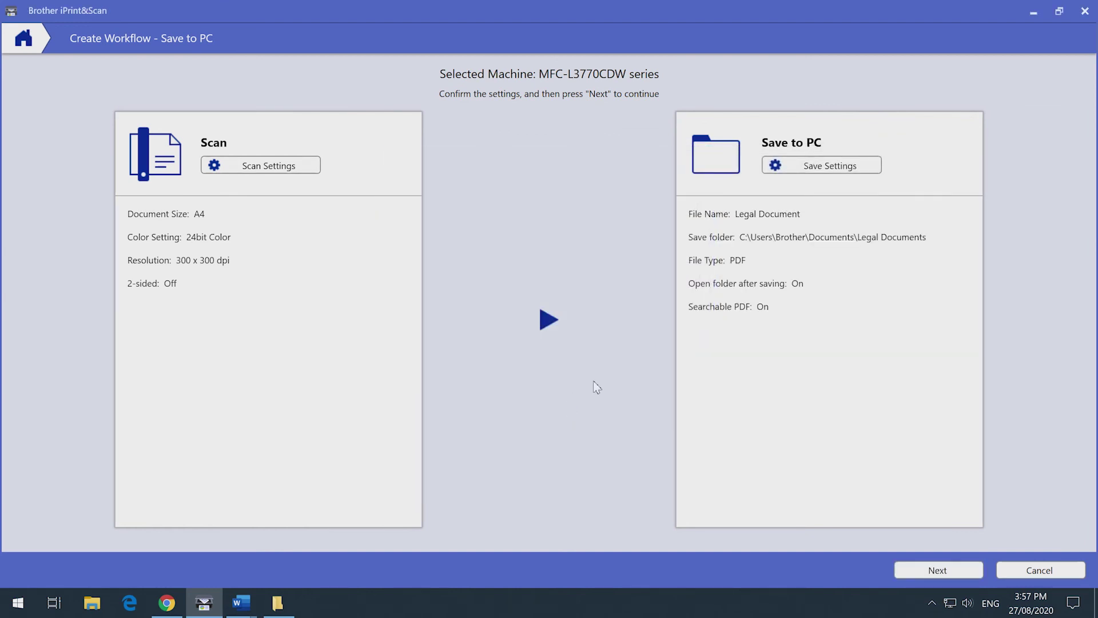
{"action": "left_click", "coordinate": [938, 571]}
Step: Save a one-touch workflow named 'Legal Documents' and run it
{"action": "type", "text": "Legal Documents"}
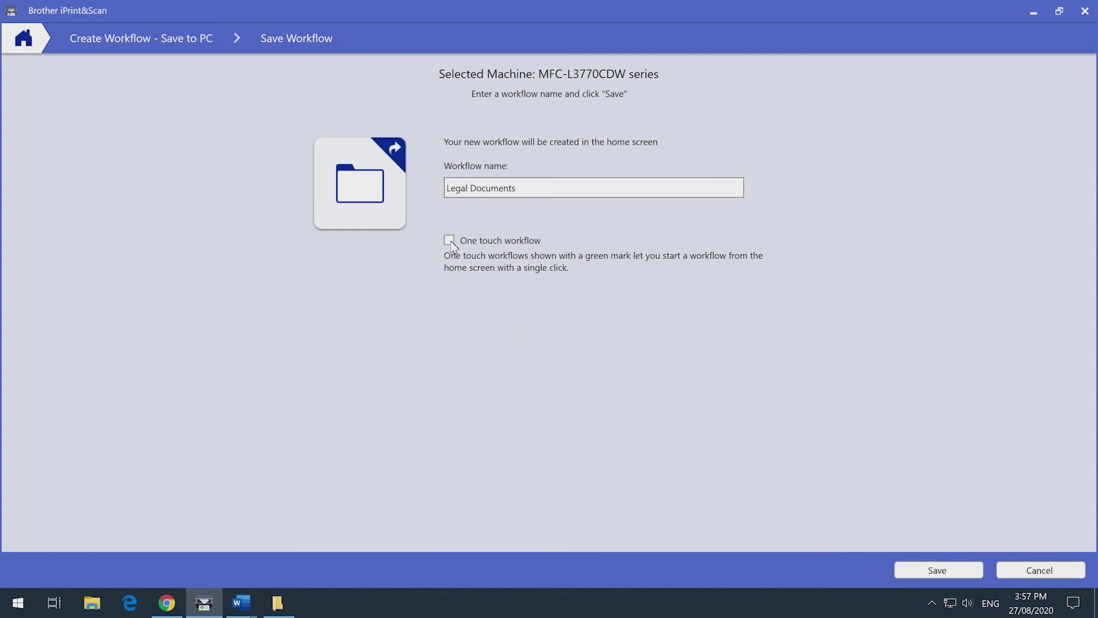
{"action": "left_click", "coordinate": [450, 241]}
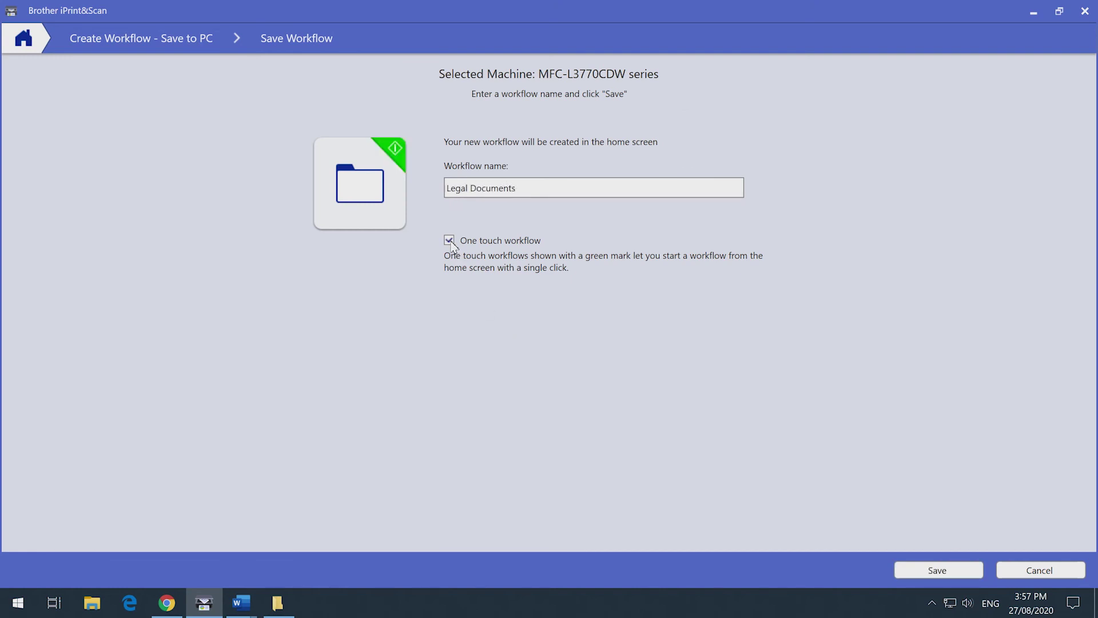
{"action": "left_click", "coordinate": [937, 570]}
{"action": "left_click", "coordinate": [644, 156]}
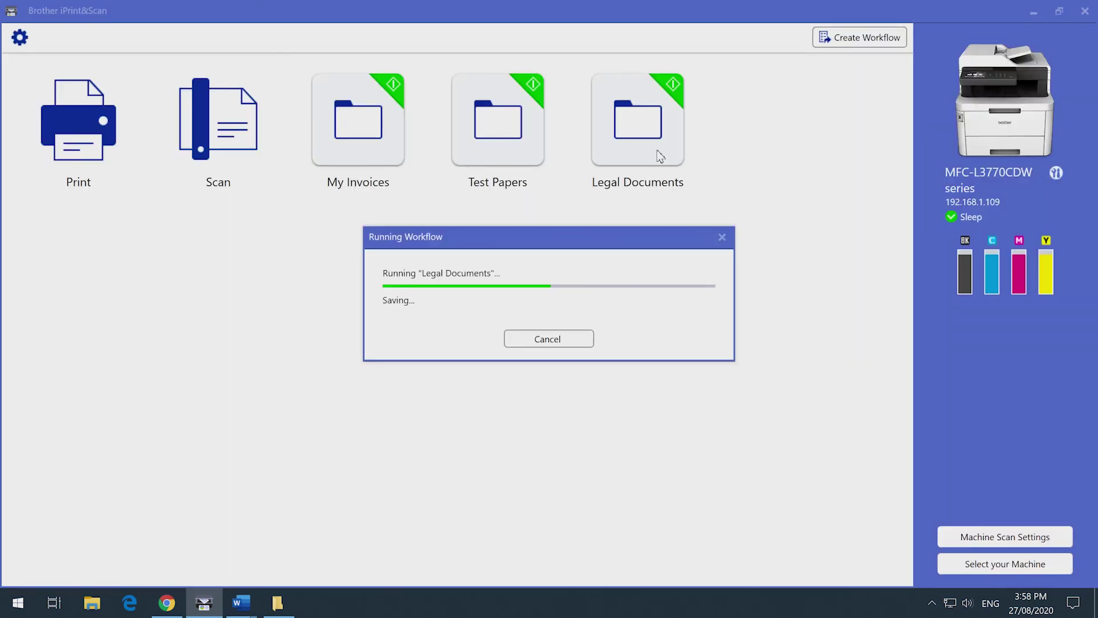
Step: Open the Legal Document2020-08-27_155814 PDF in Acrobat, test-select its text, and search for 'cras fringilla'
{"action": "double_click", "coordinate": [201, 448]}
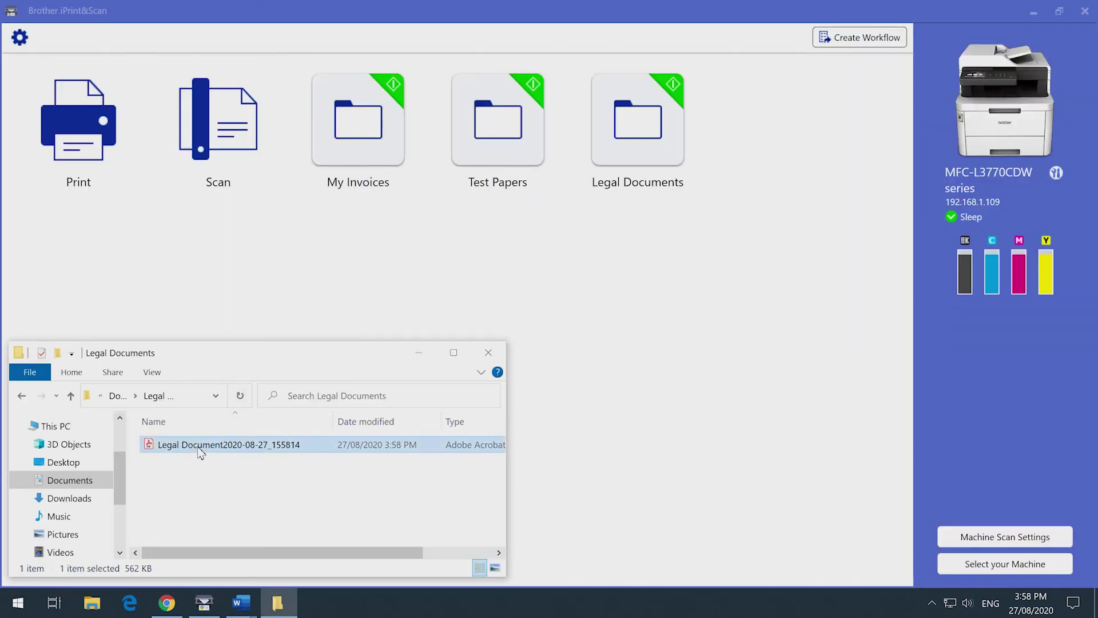
{"action": "left_click_drag", "start_coordinate": [256, 323], "coordinate": [471, 408]}
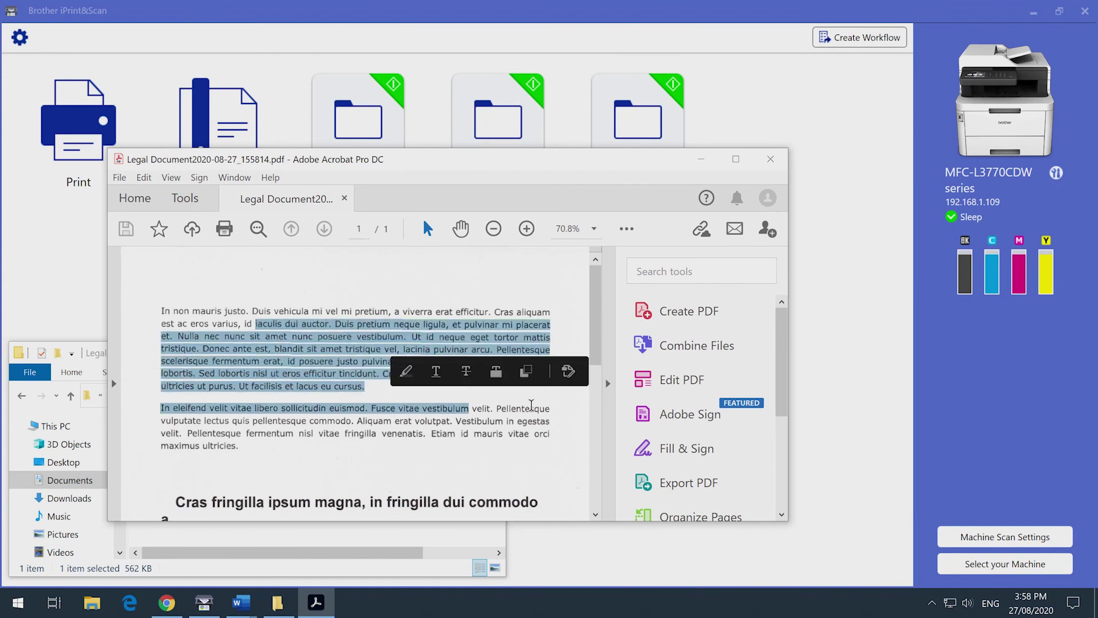
{"action": "left_click", "coordinate": [560, 405]}
{"action": "key", "text": "ctrl+f"}
{"action": "type", "text": "cras"}
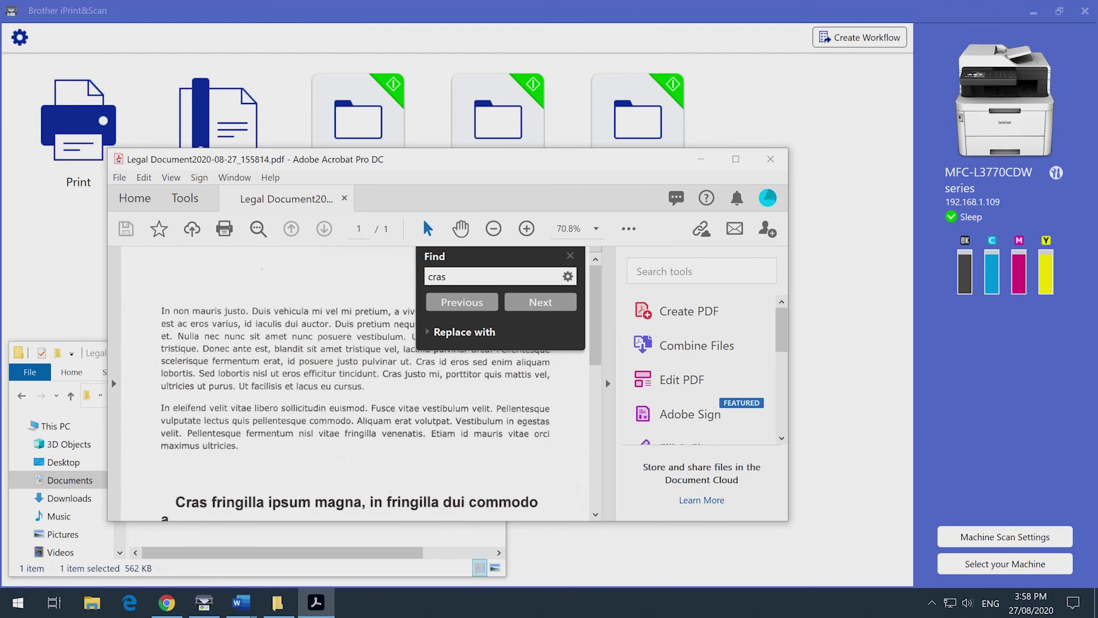
{"action": "type", "text": " fringilla"}
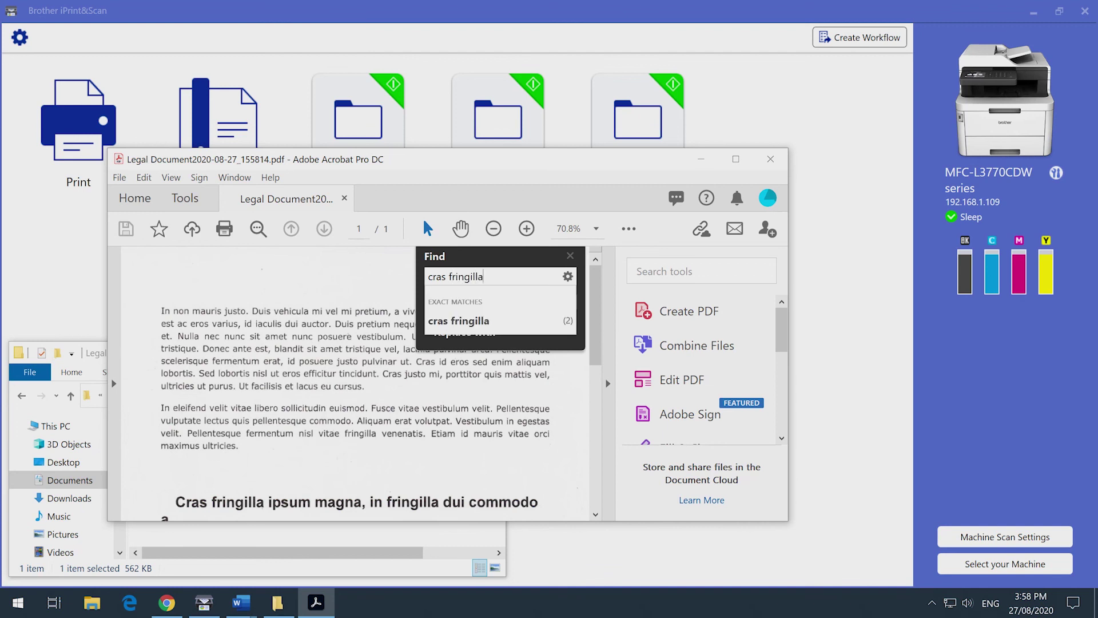